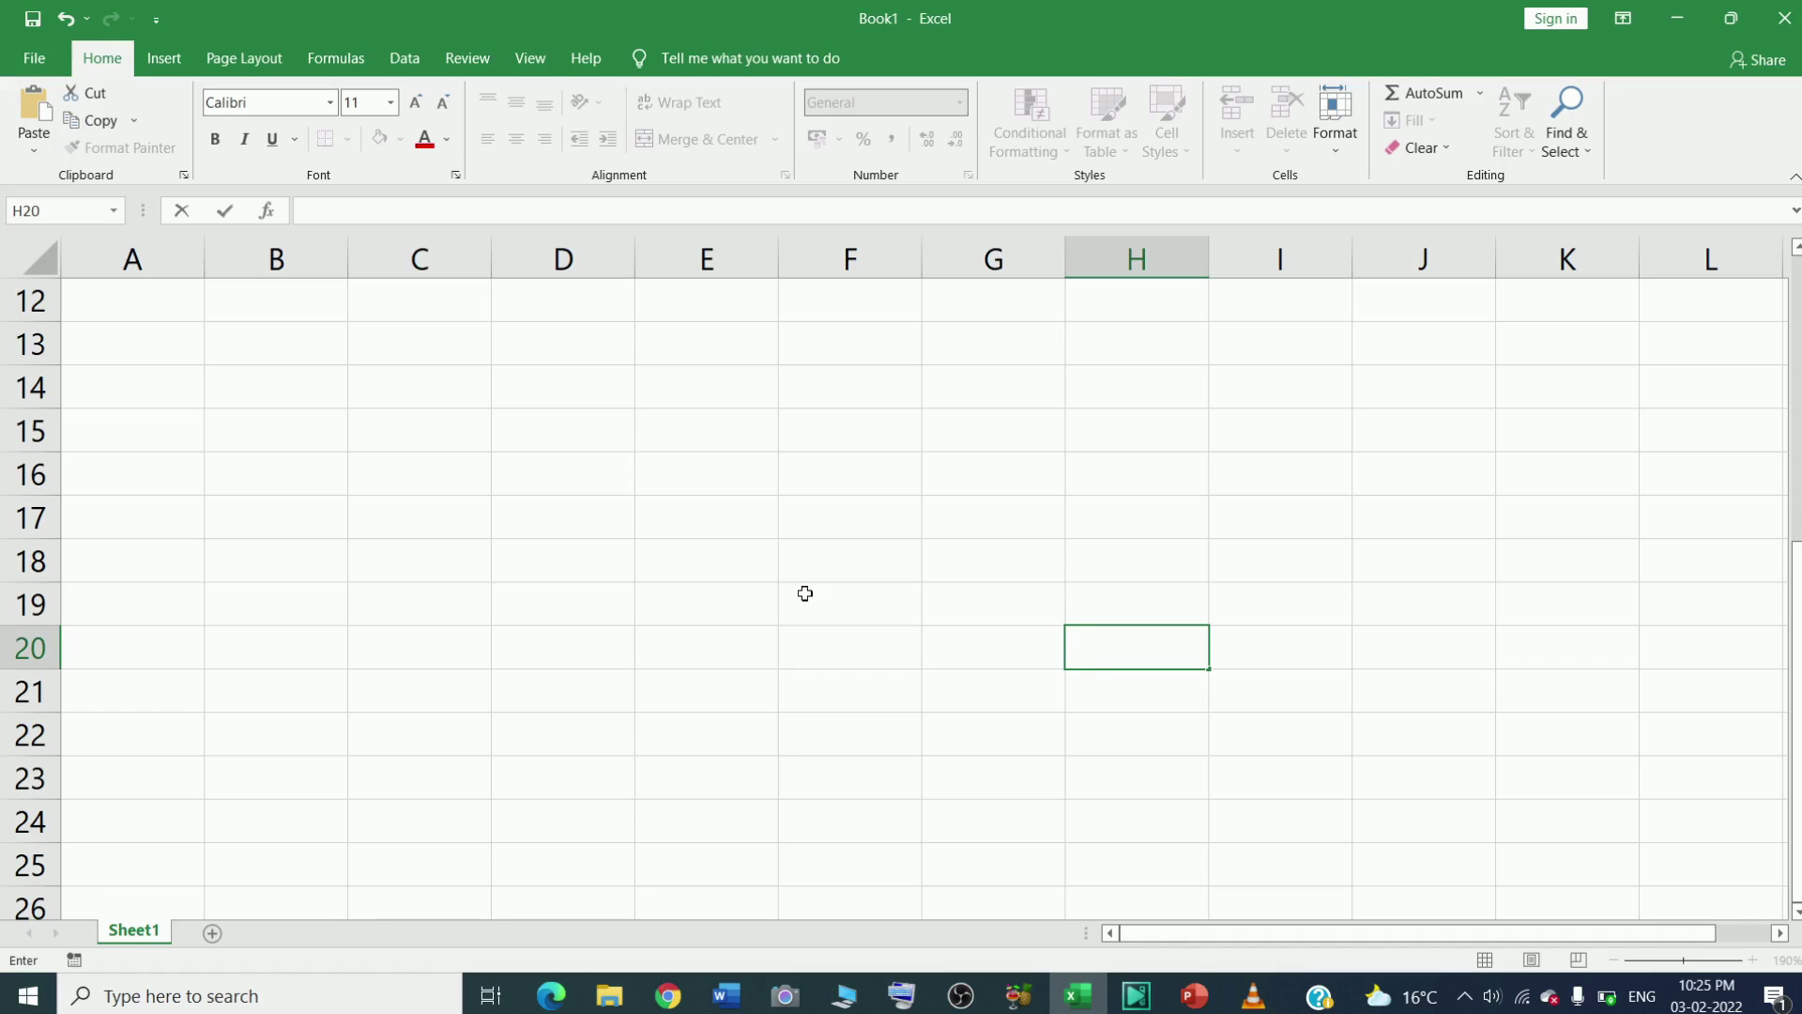
Step: Select the whole worksheet and set every column's width to 5
key(F2)
click(806, 593)
key(ctrl+a)
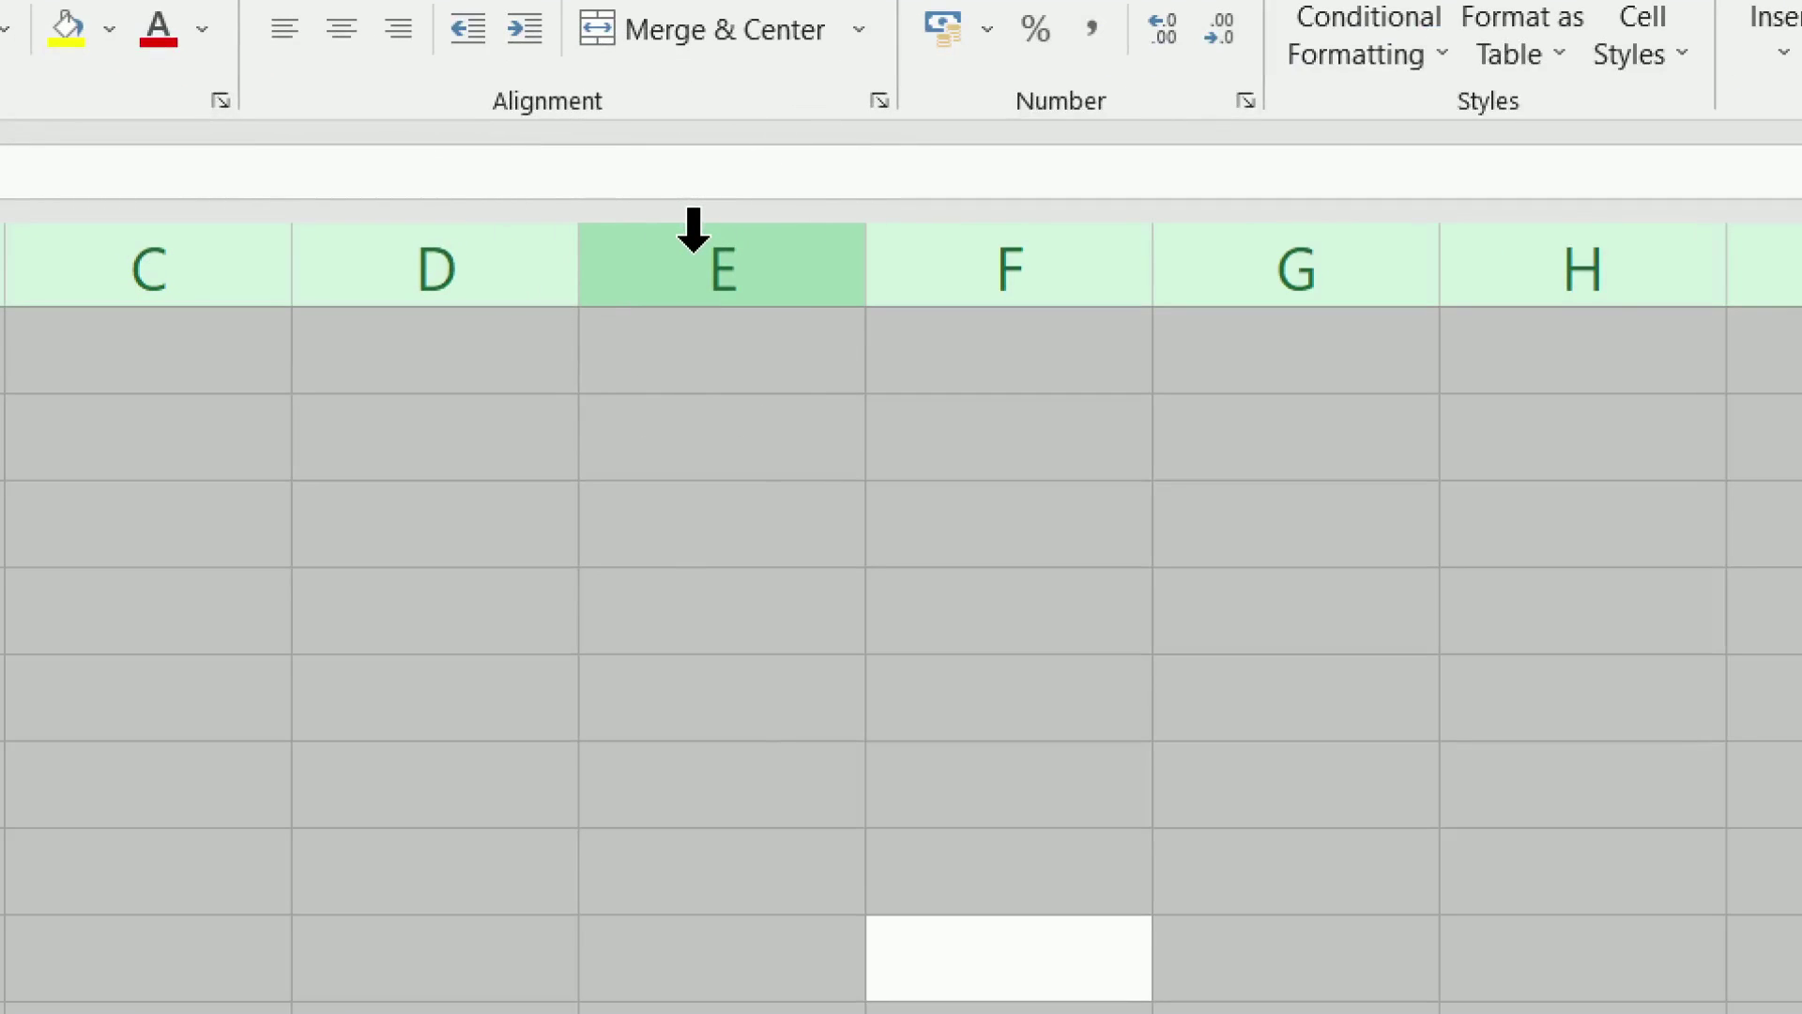
right_click(694, 249)
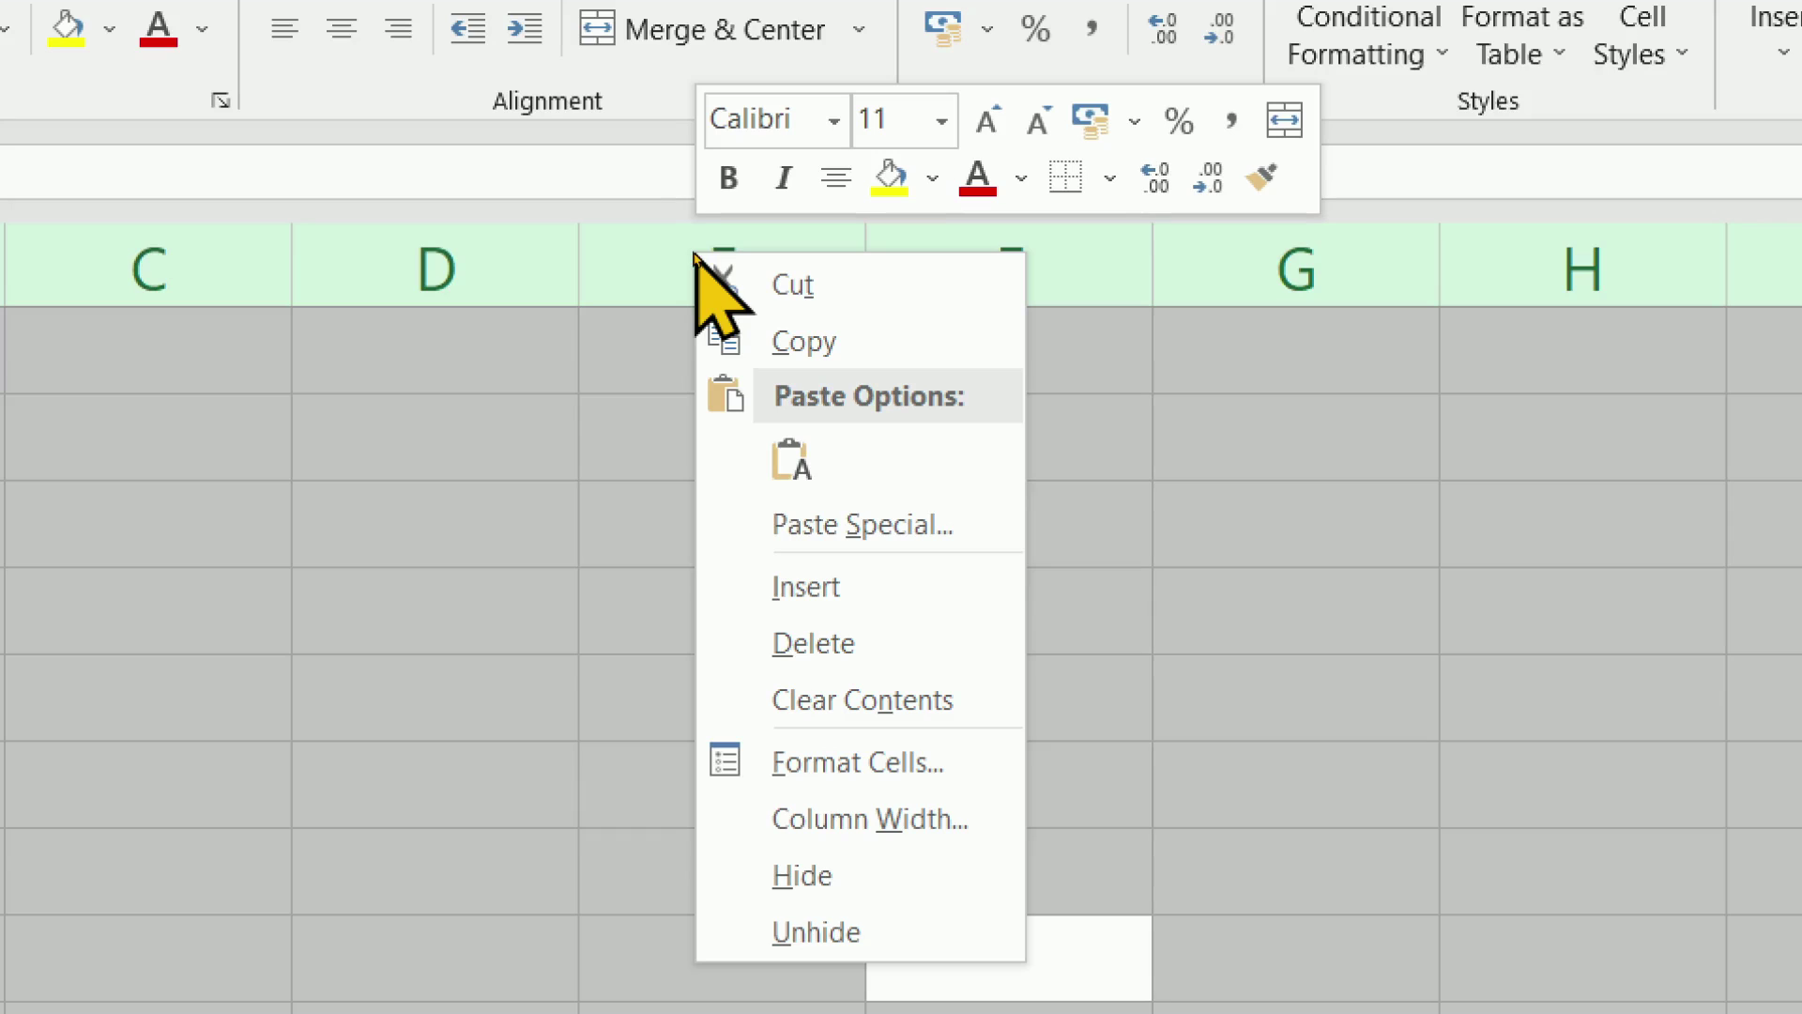
click(910, 828)
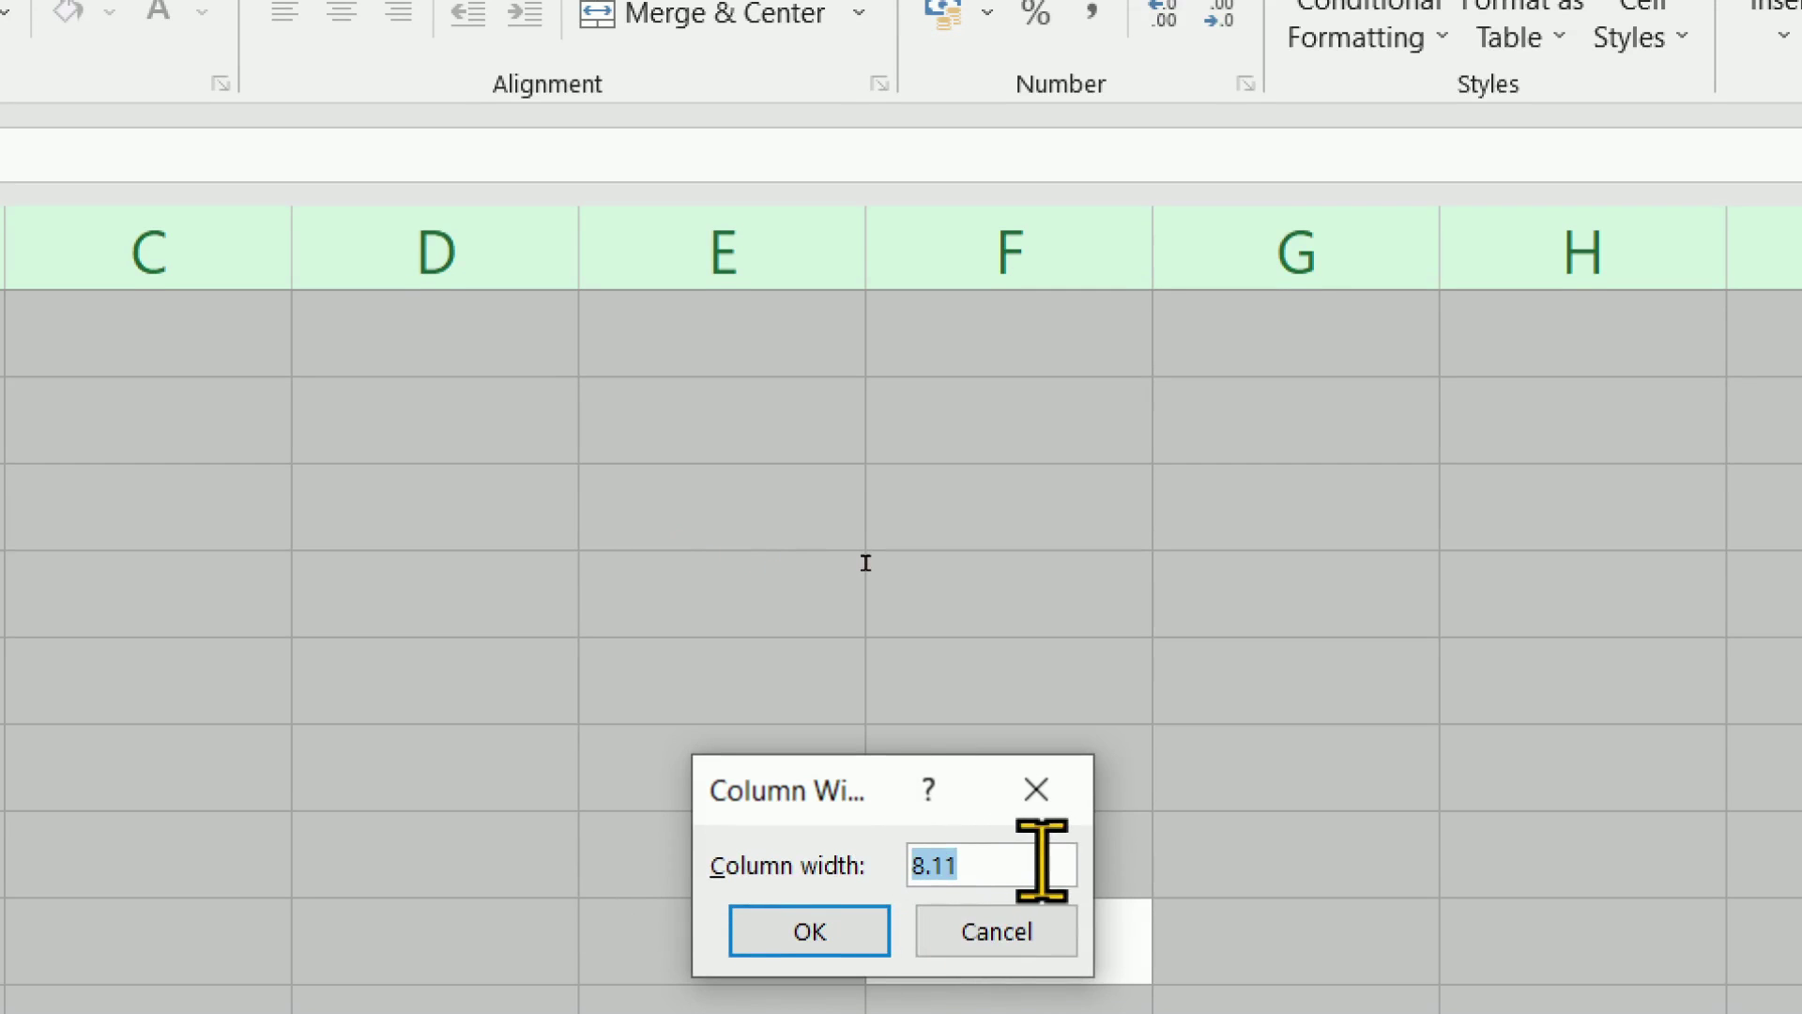
text(5)
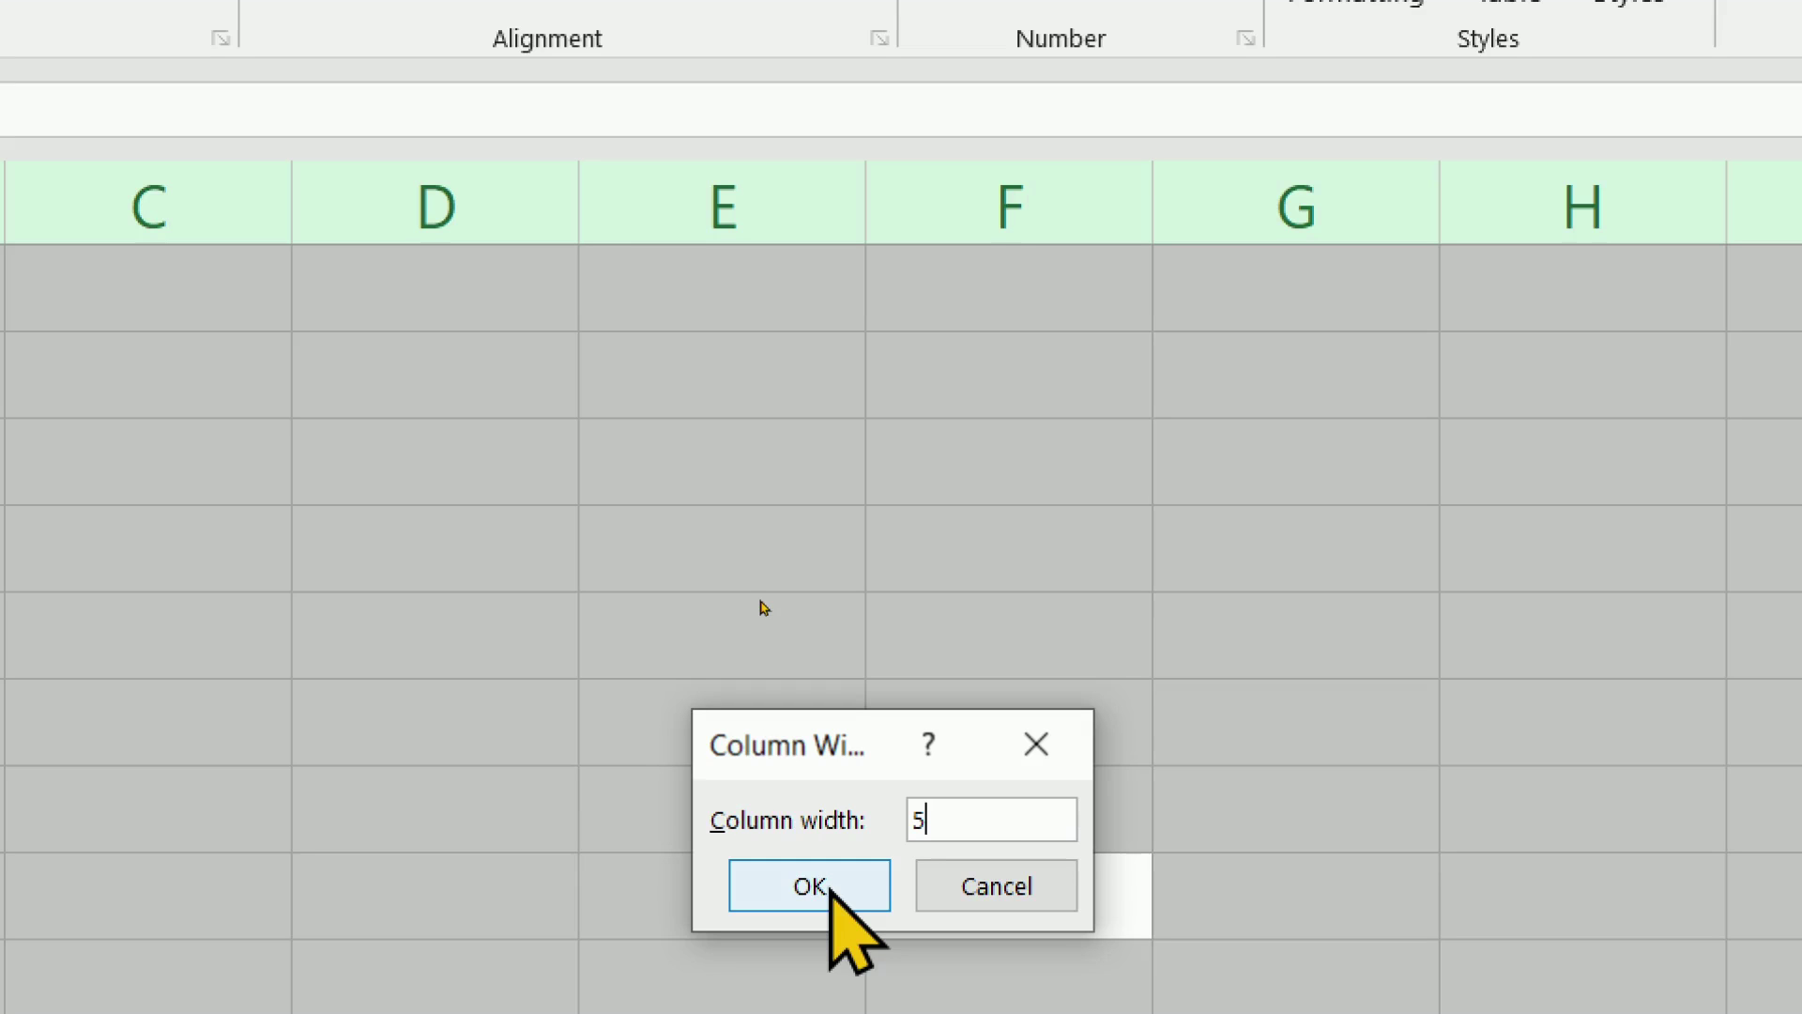
click(811, 886)
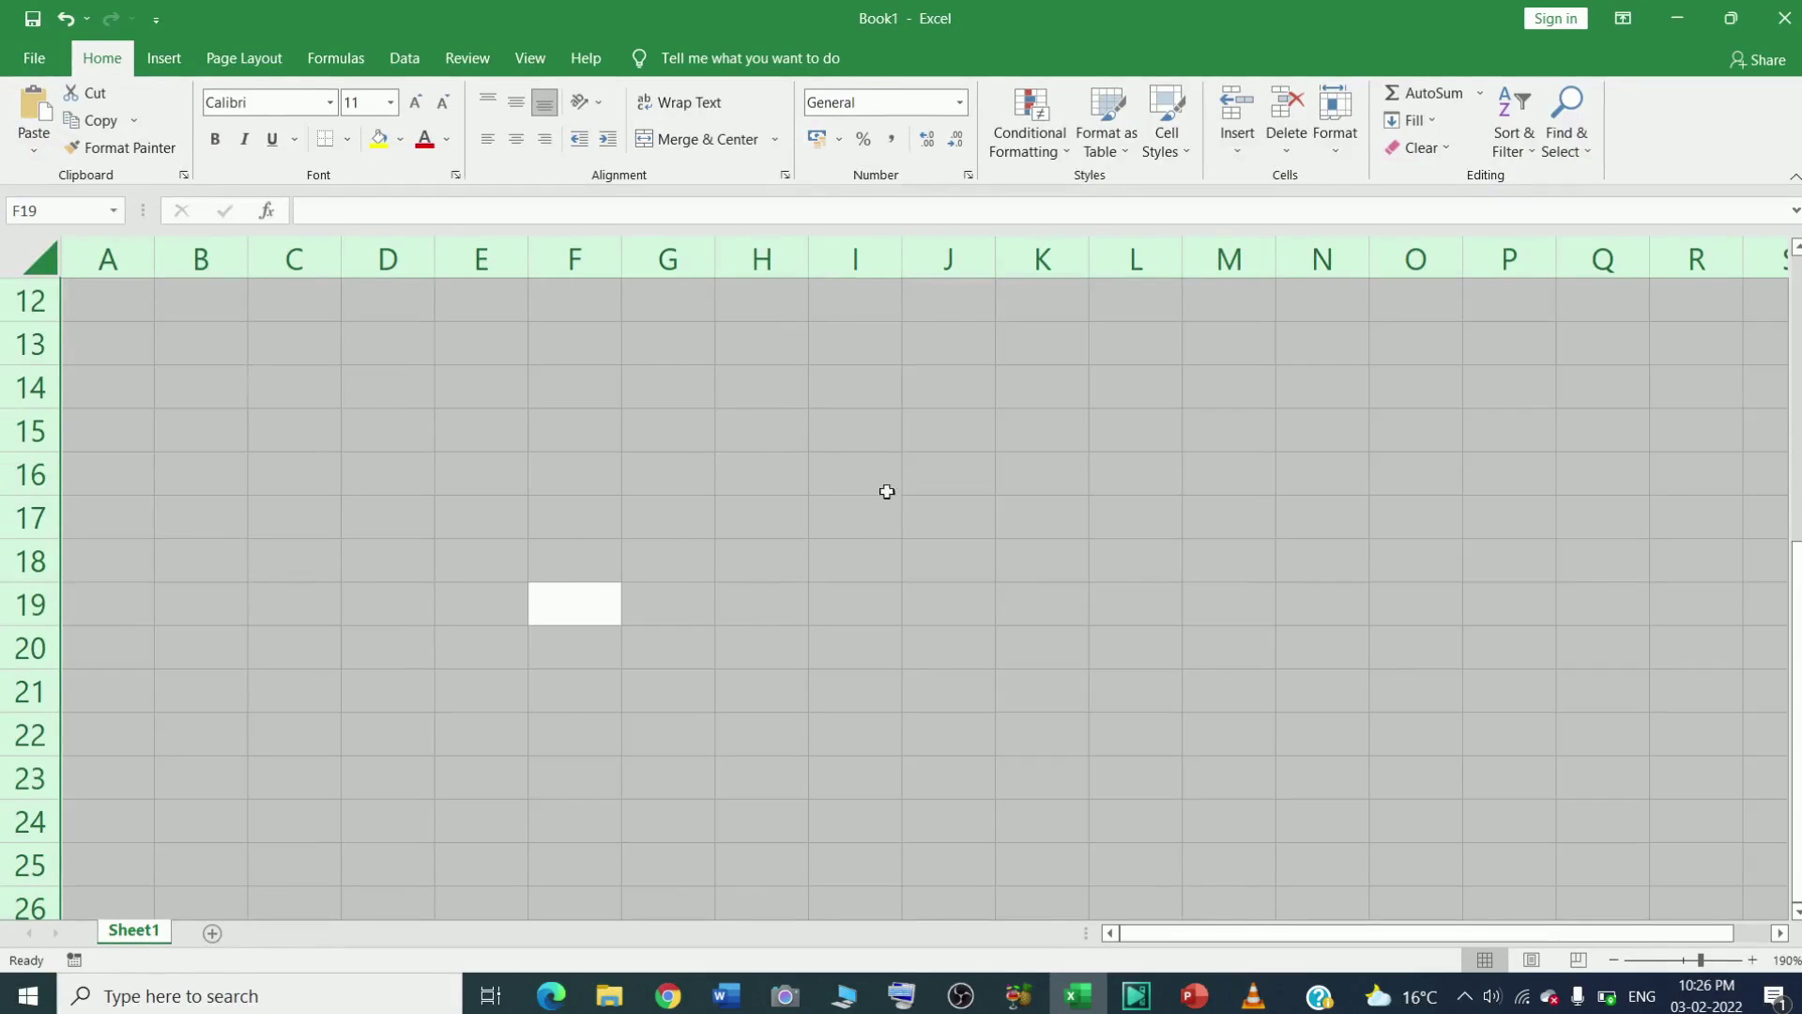
Step: Set the height of all rows on Sheet1 to 25
right_click(686, 434)
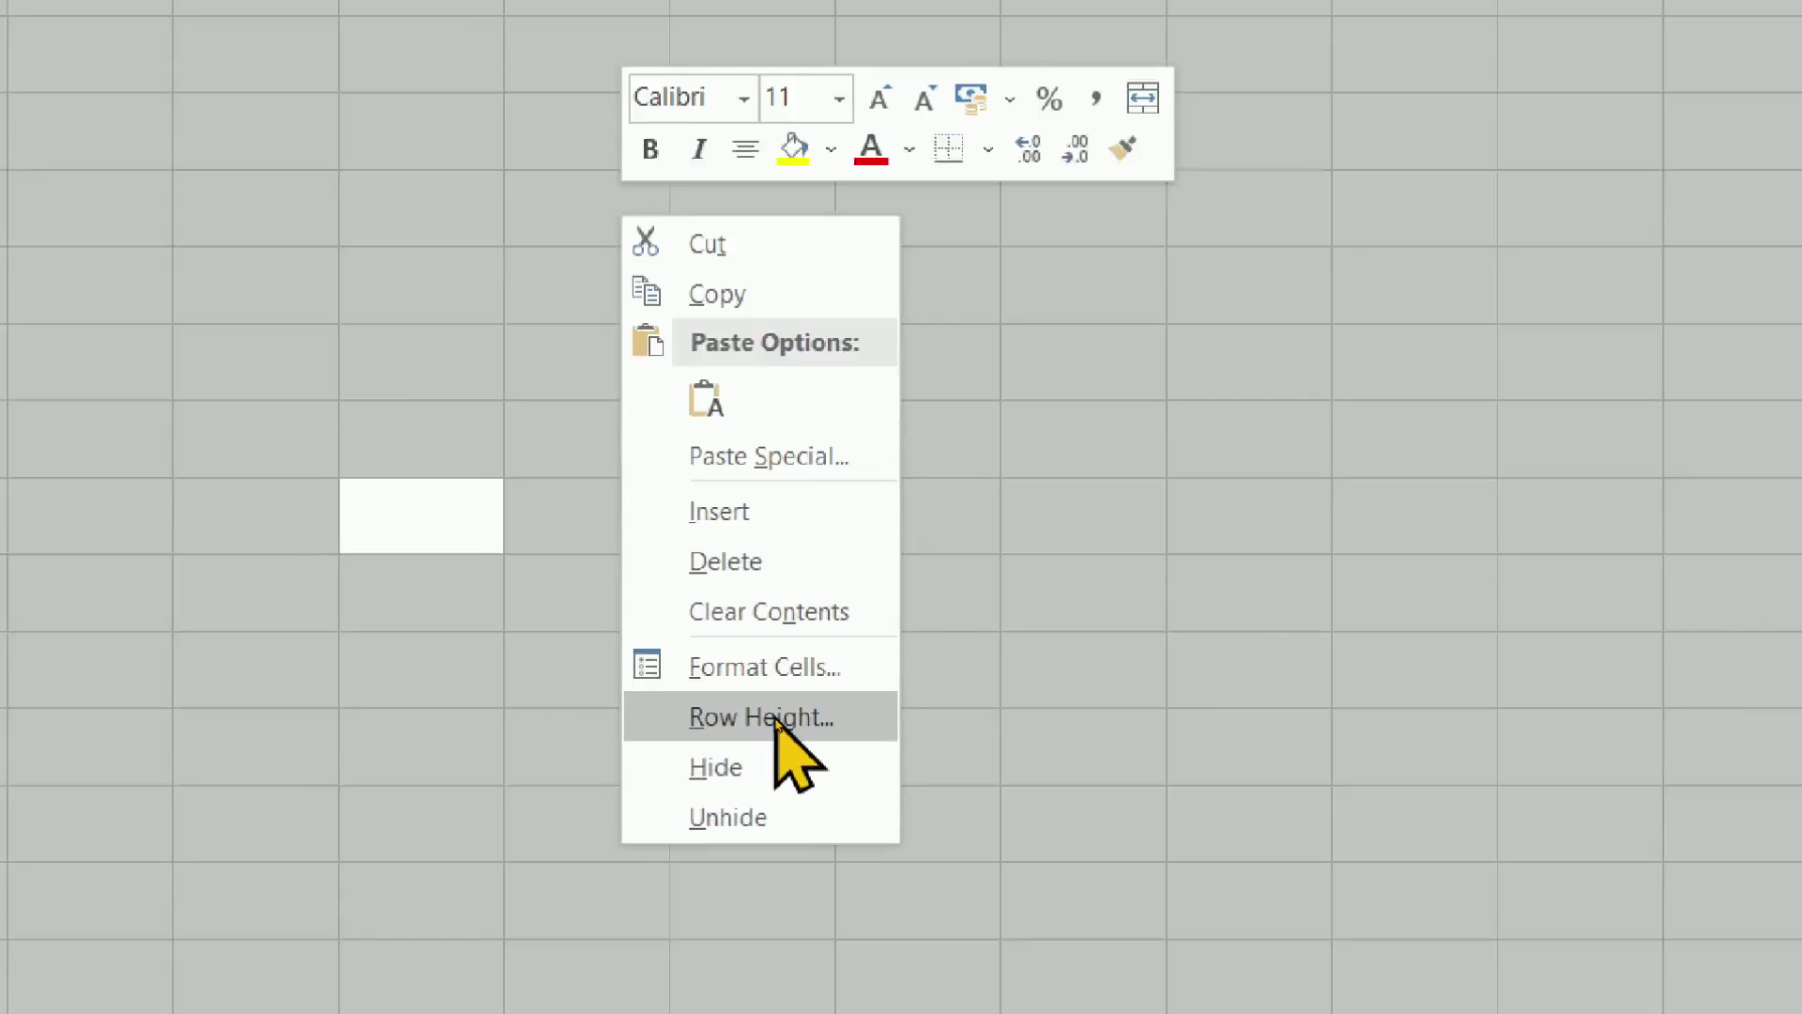
click(776, 721)
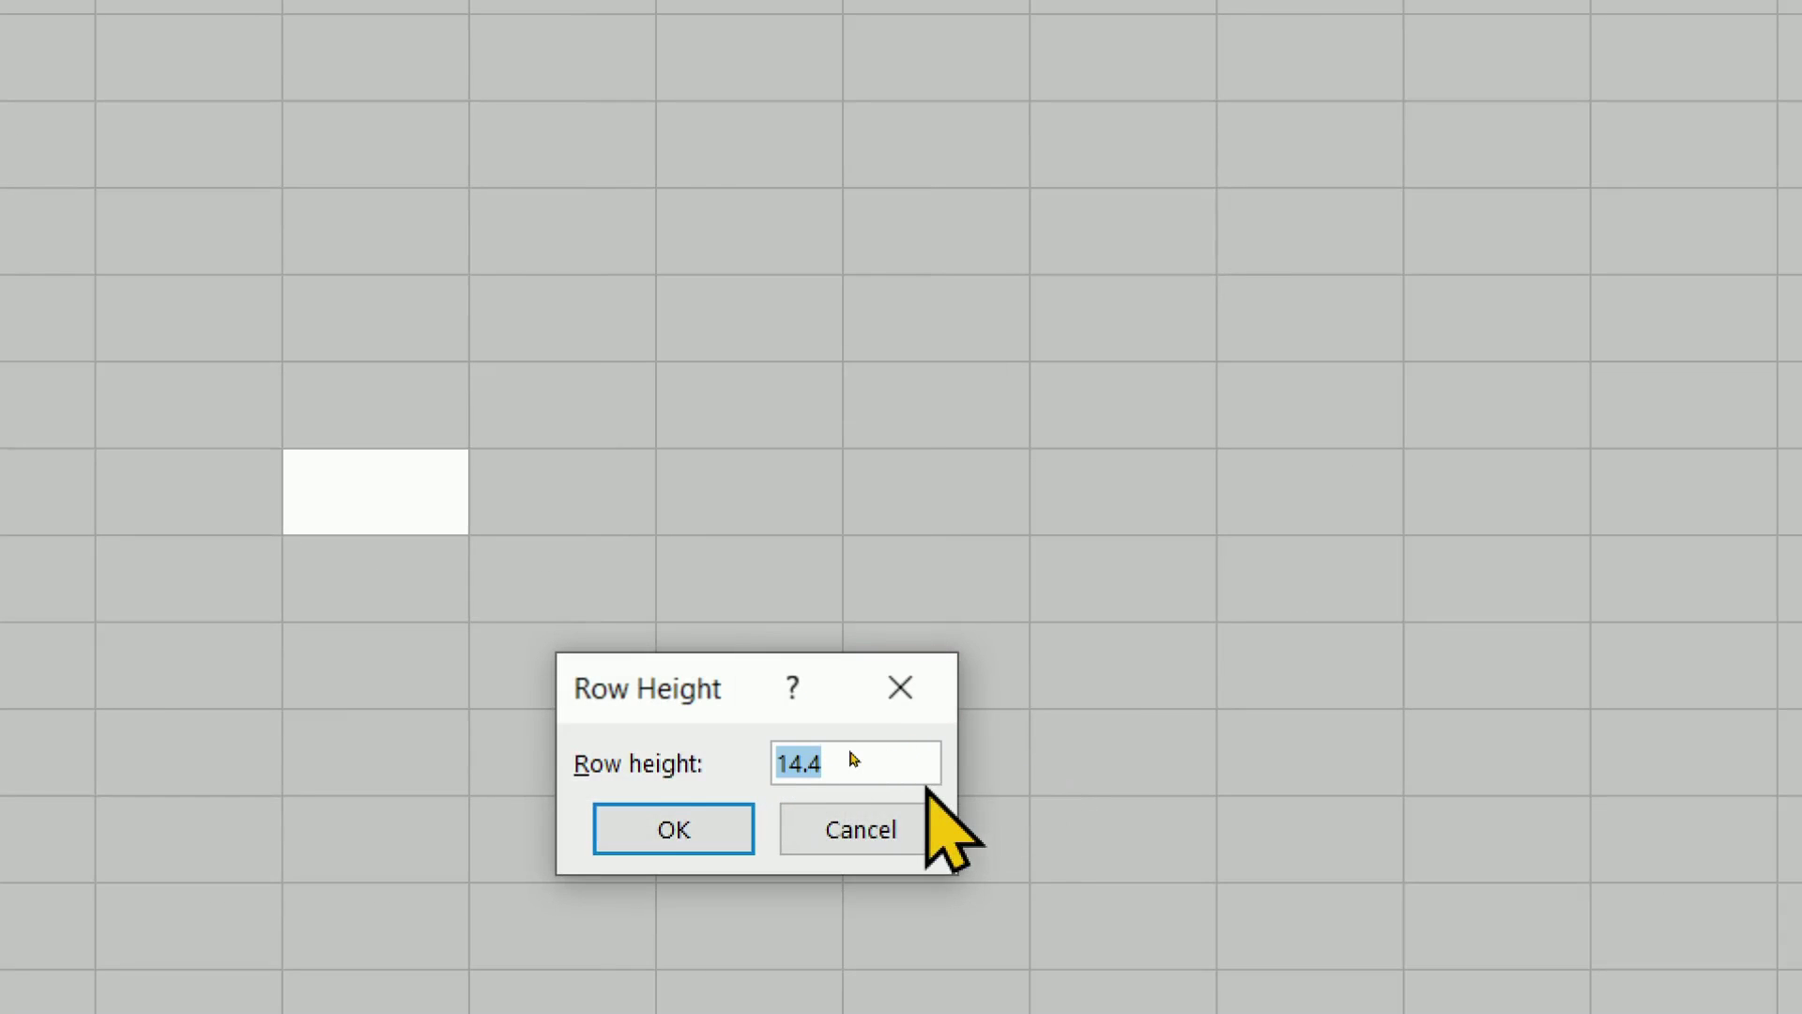
text(25)
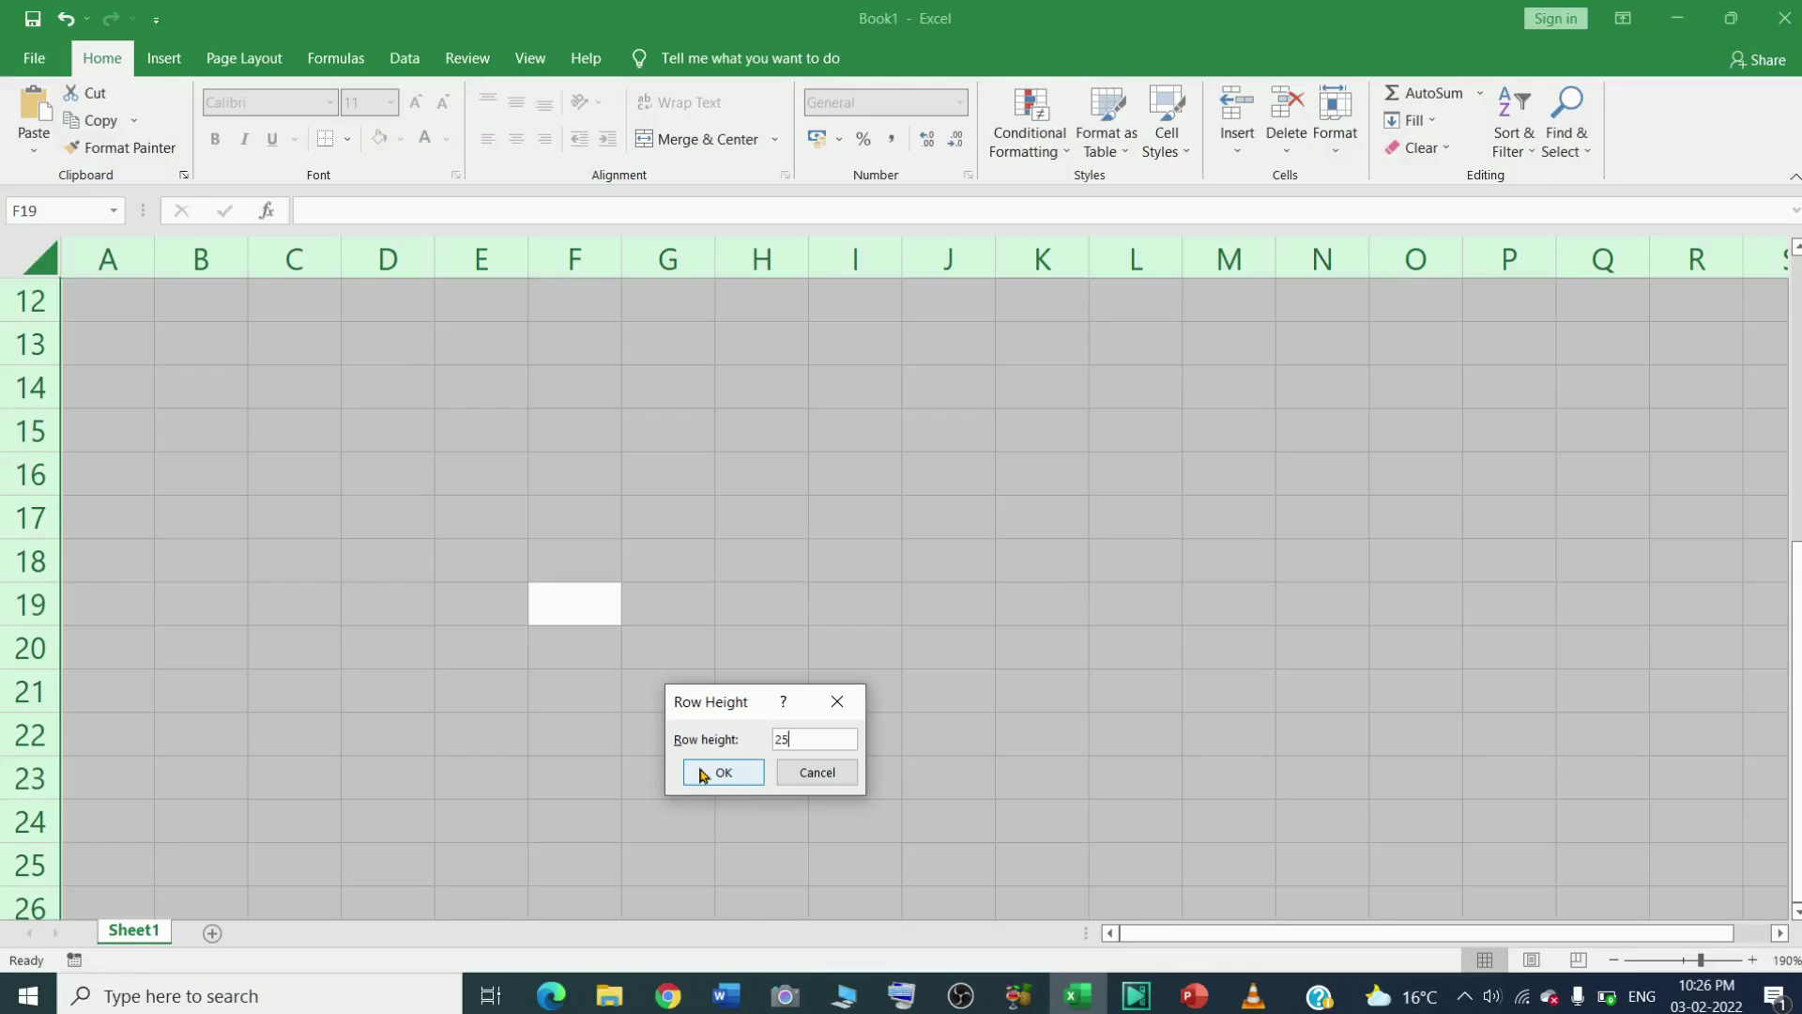
click(698, 767)
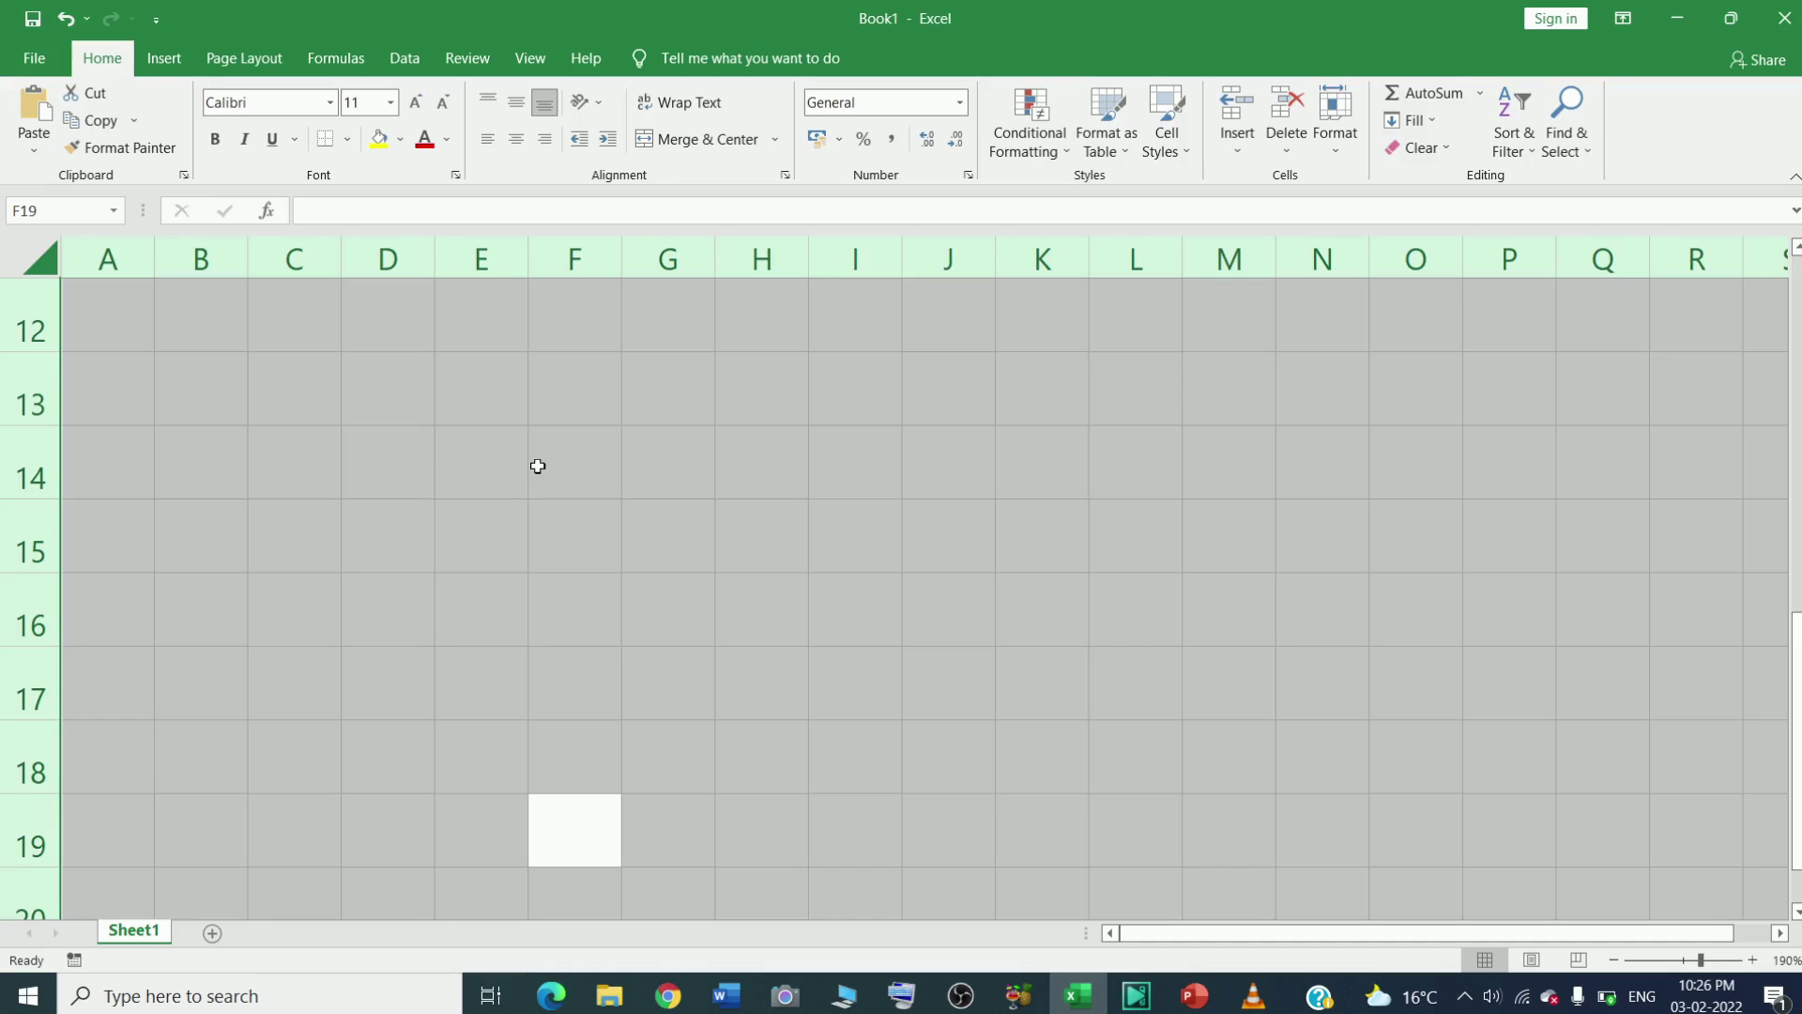
Step: Select the 8×8 range E14:L21 starting from cell E14
click(515, 469)
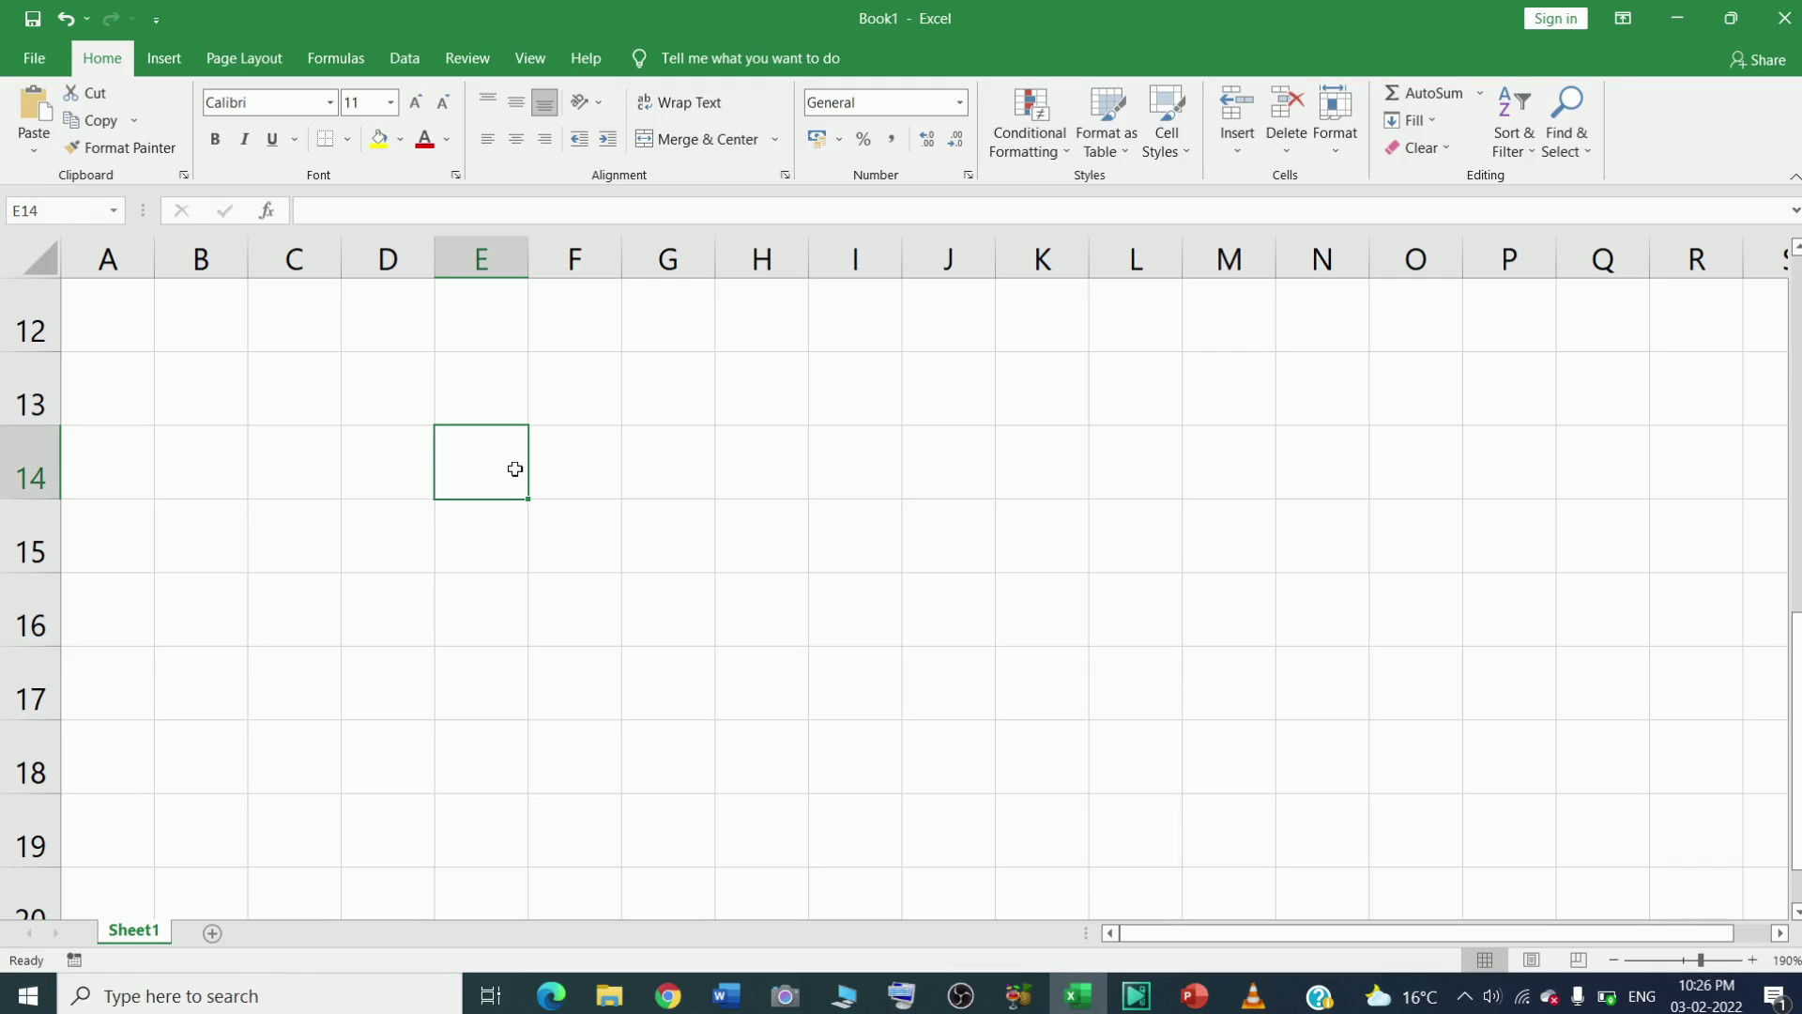
key(shift+Right)
key(shift+Right)
key(shift+Right)
key(shift+Right)
key(shift+Right)
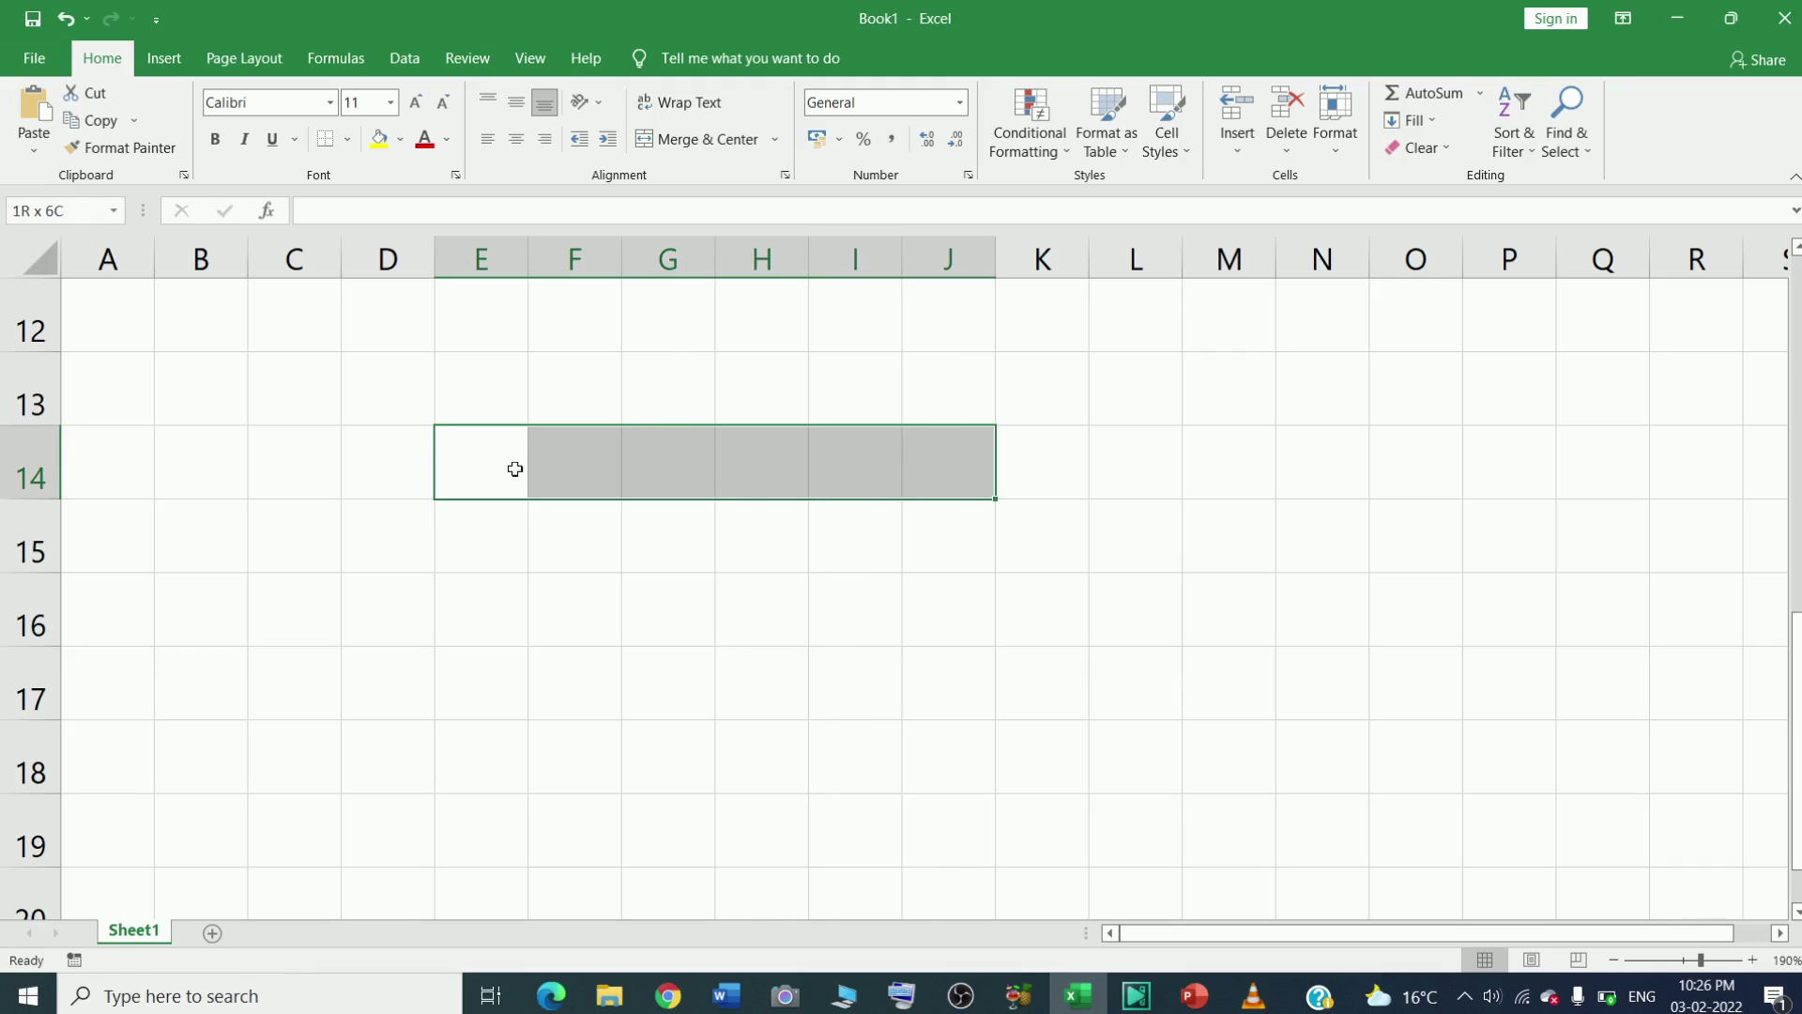
key(shift+Right)
key(shift+Right)
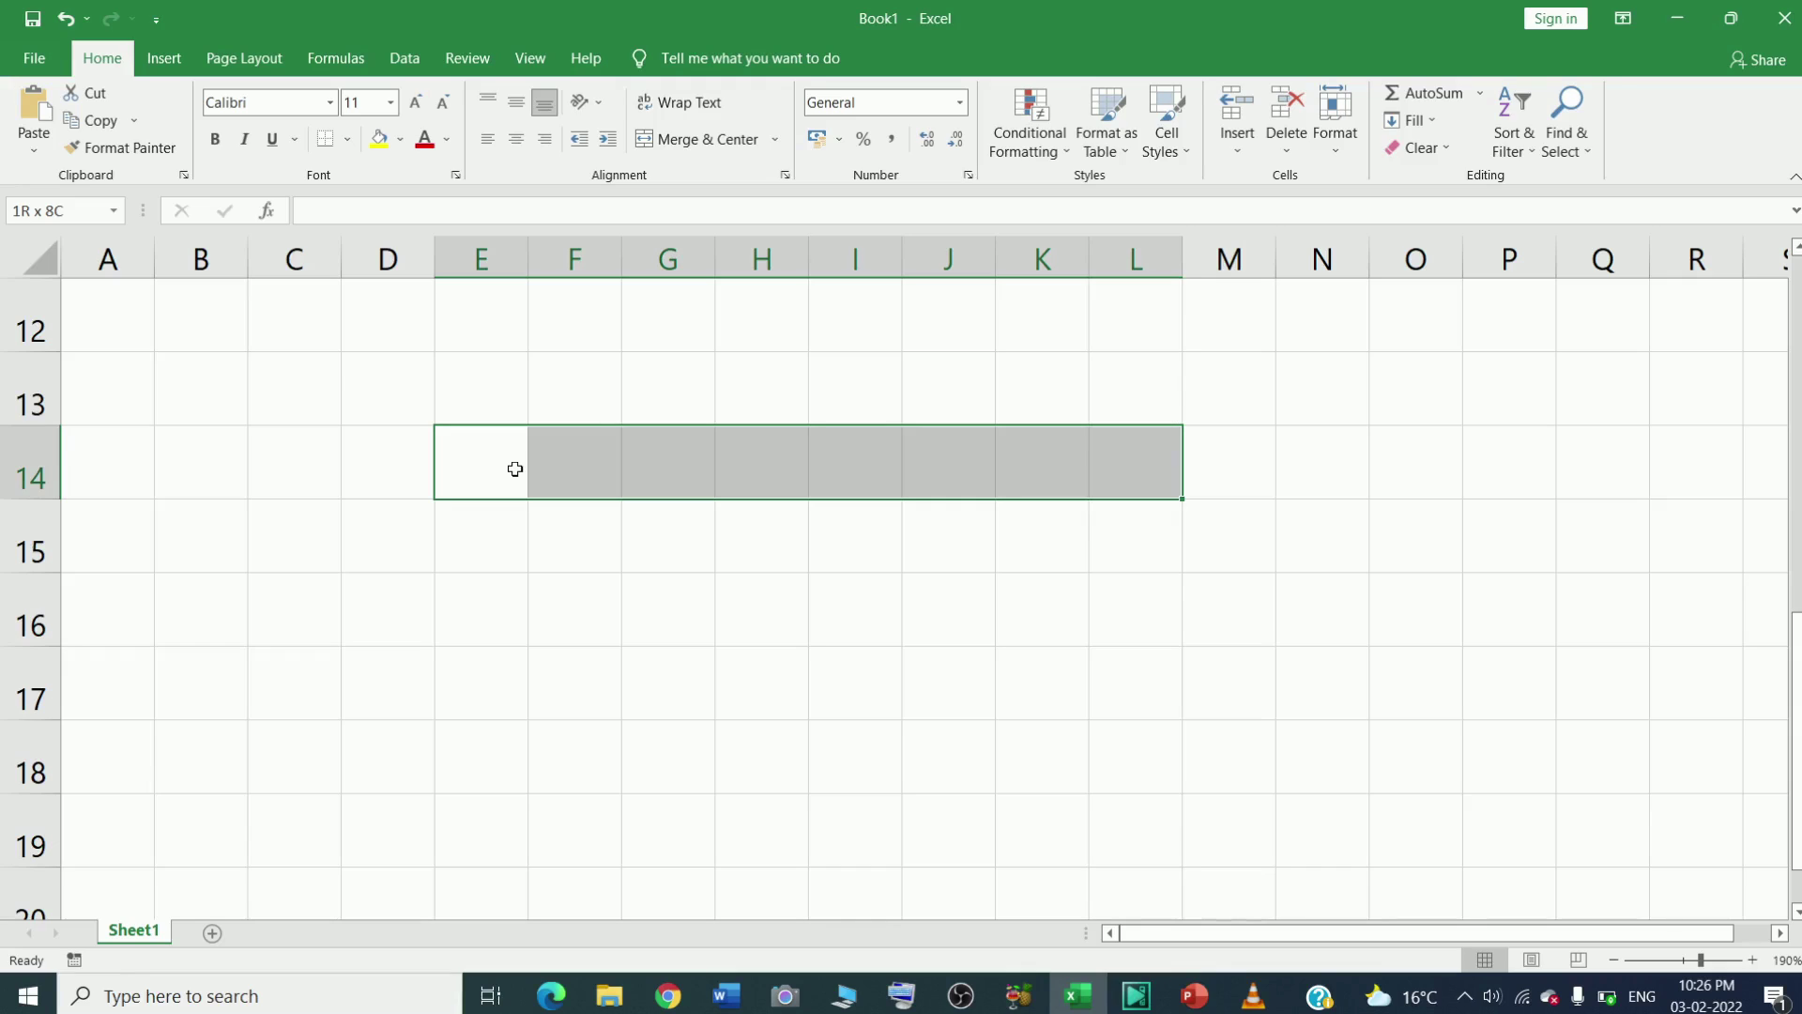
key(shift+Down)
key(shift+Down)
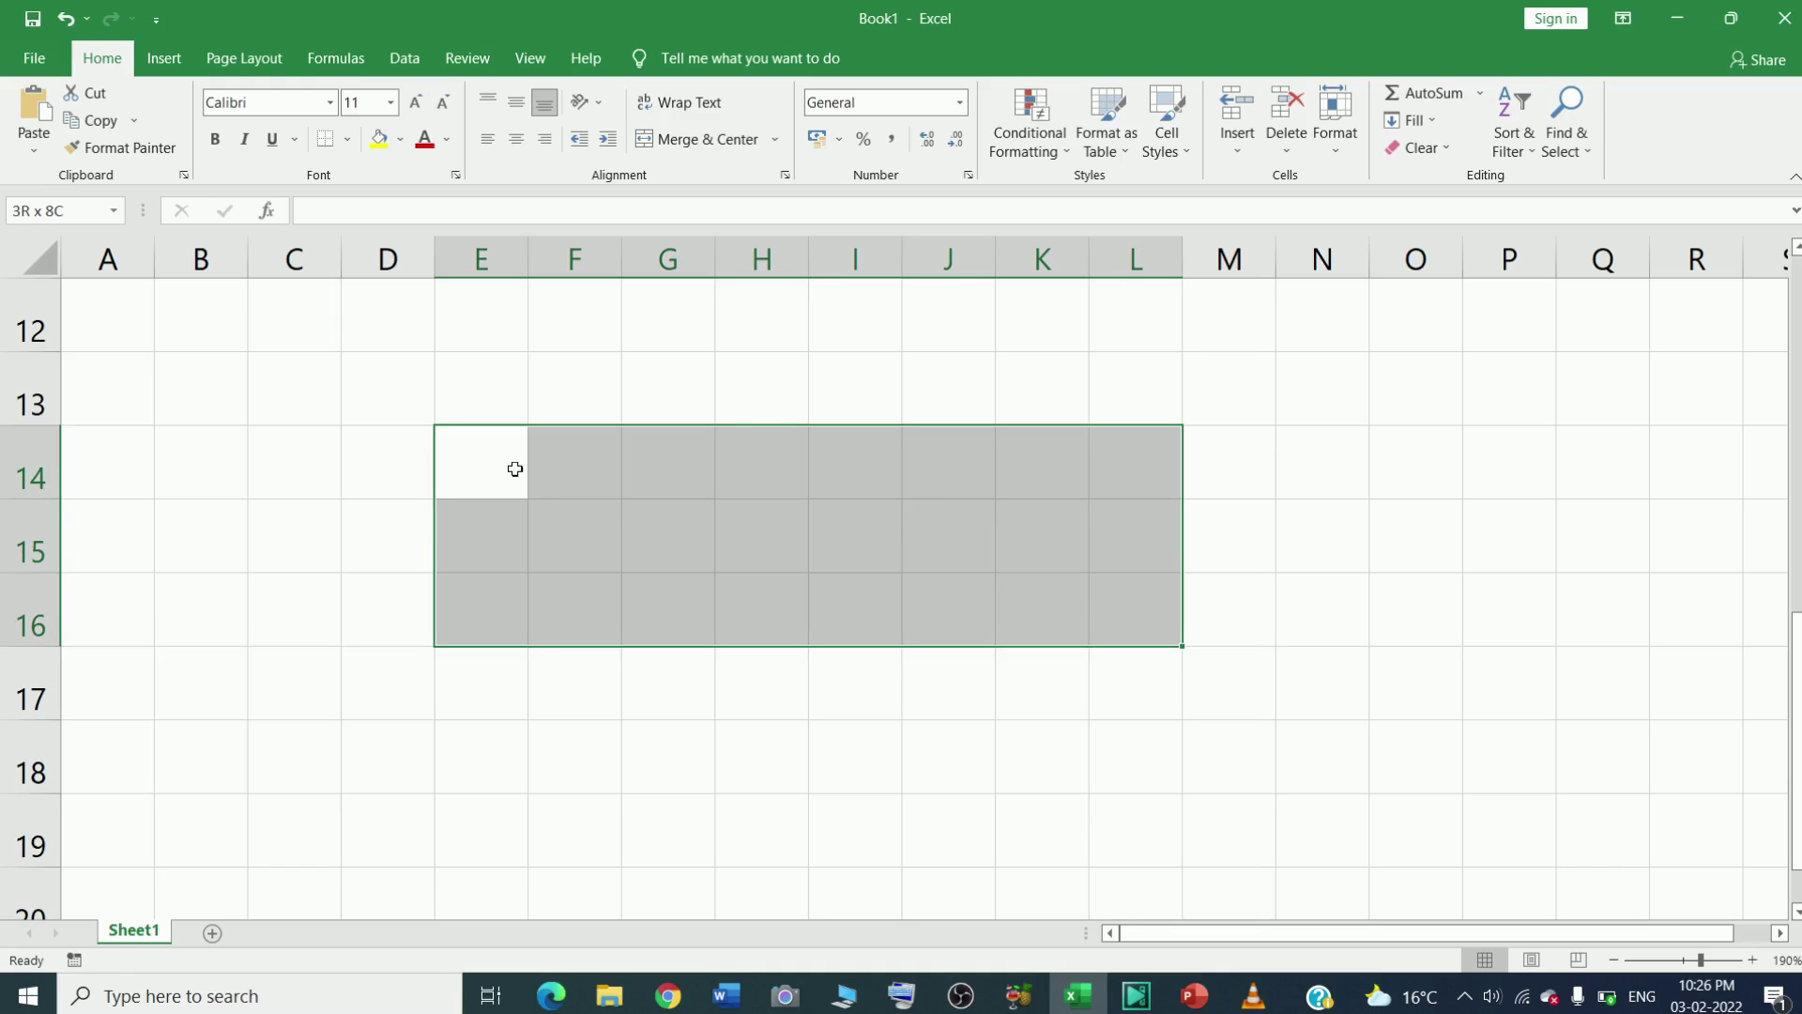
key(shift+Down)
key(shift+Down)
key(shift+Down)
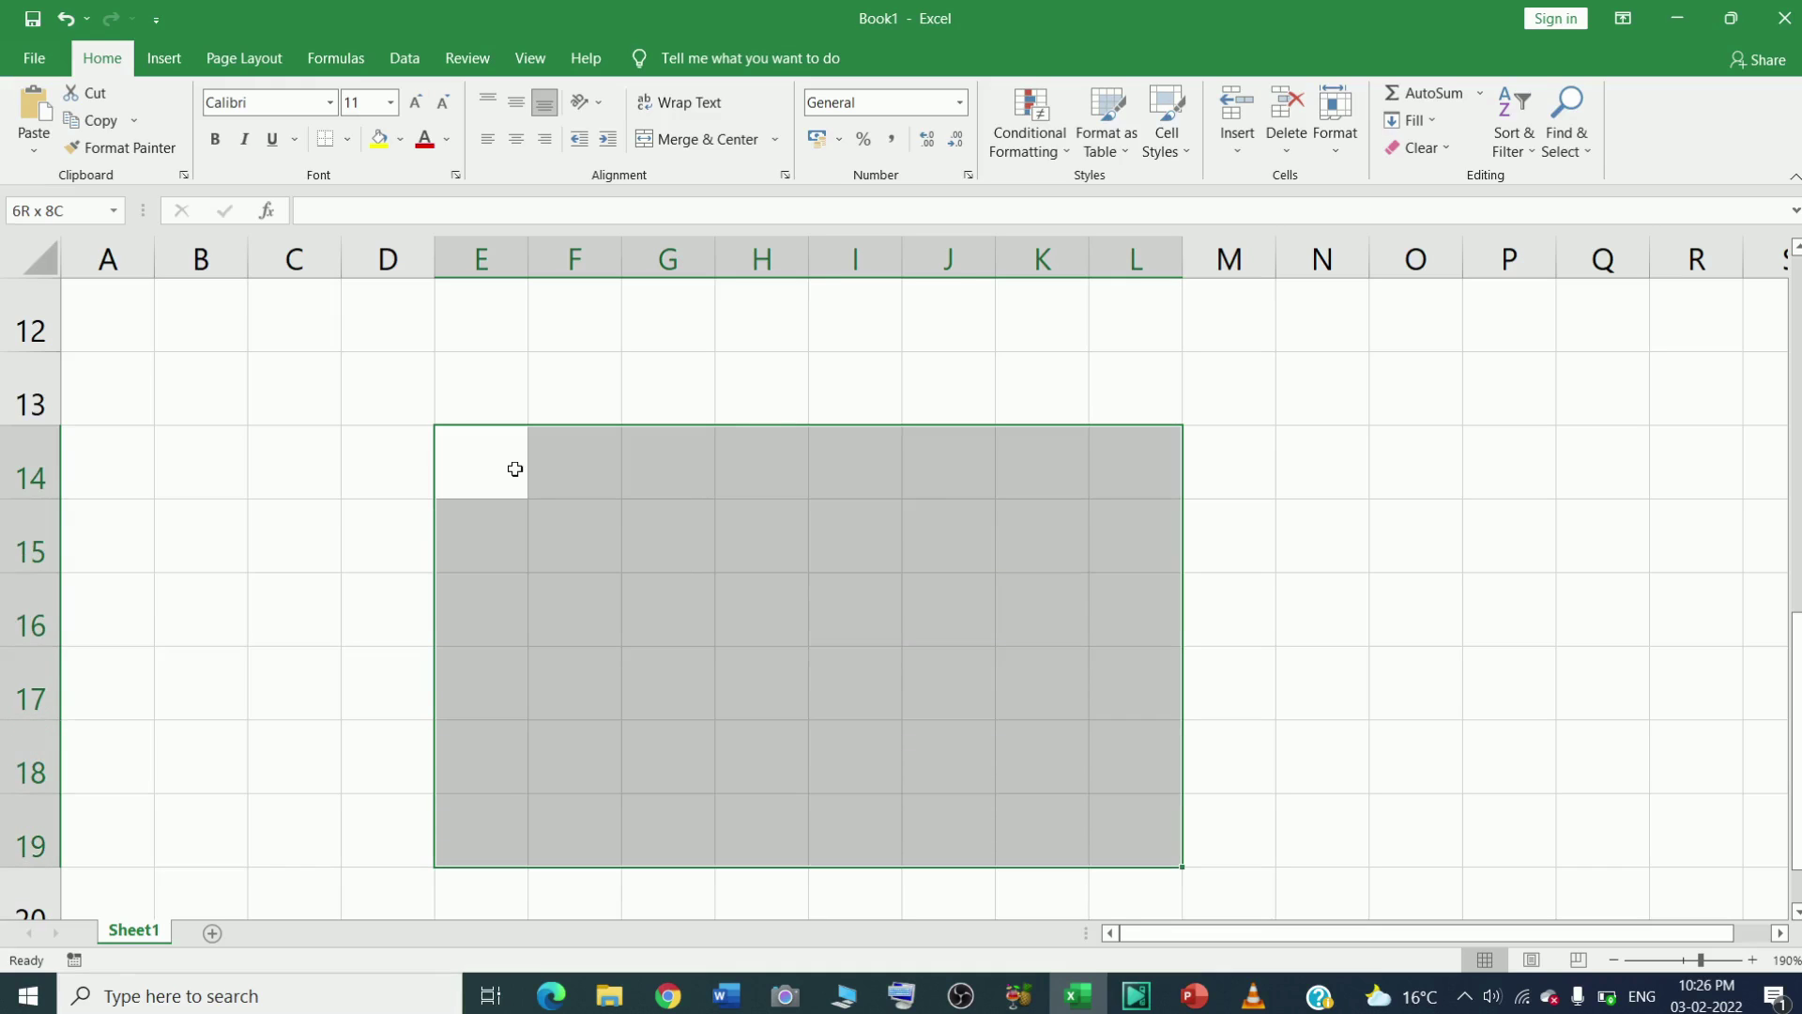
key(shift+Down)
key(shift+Down)
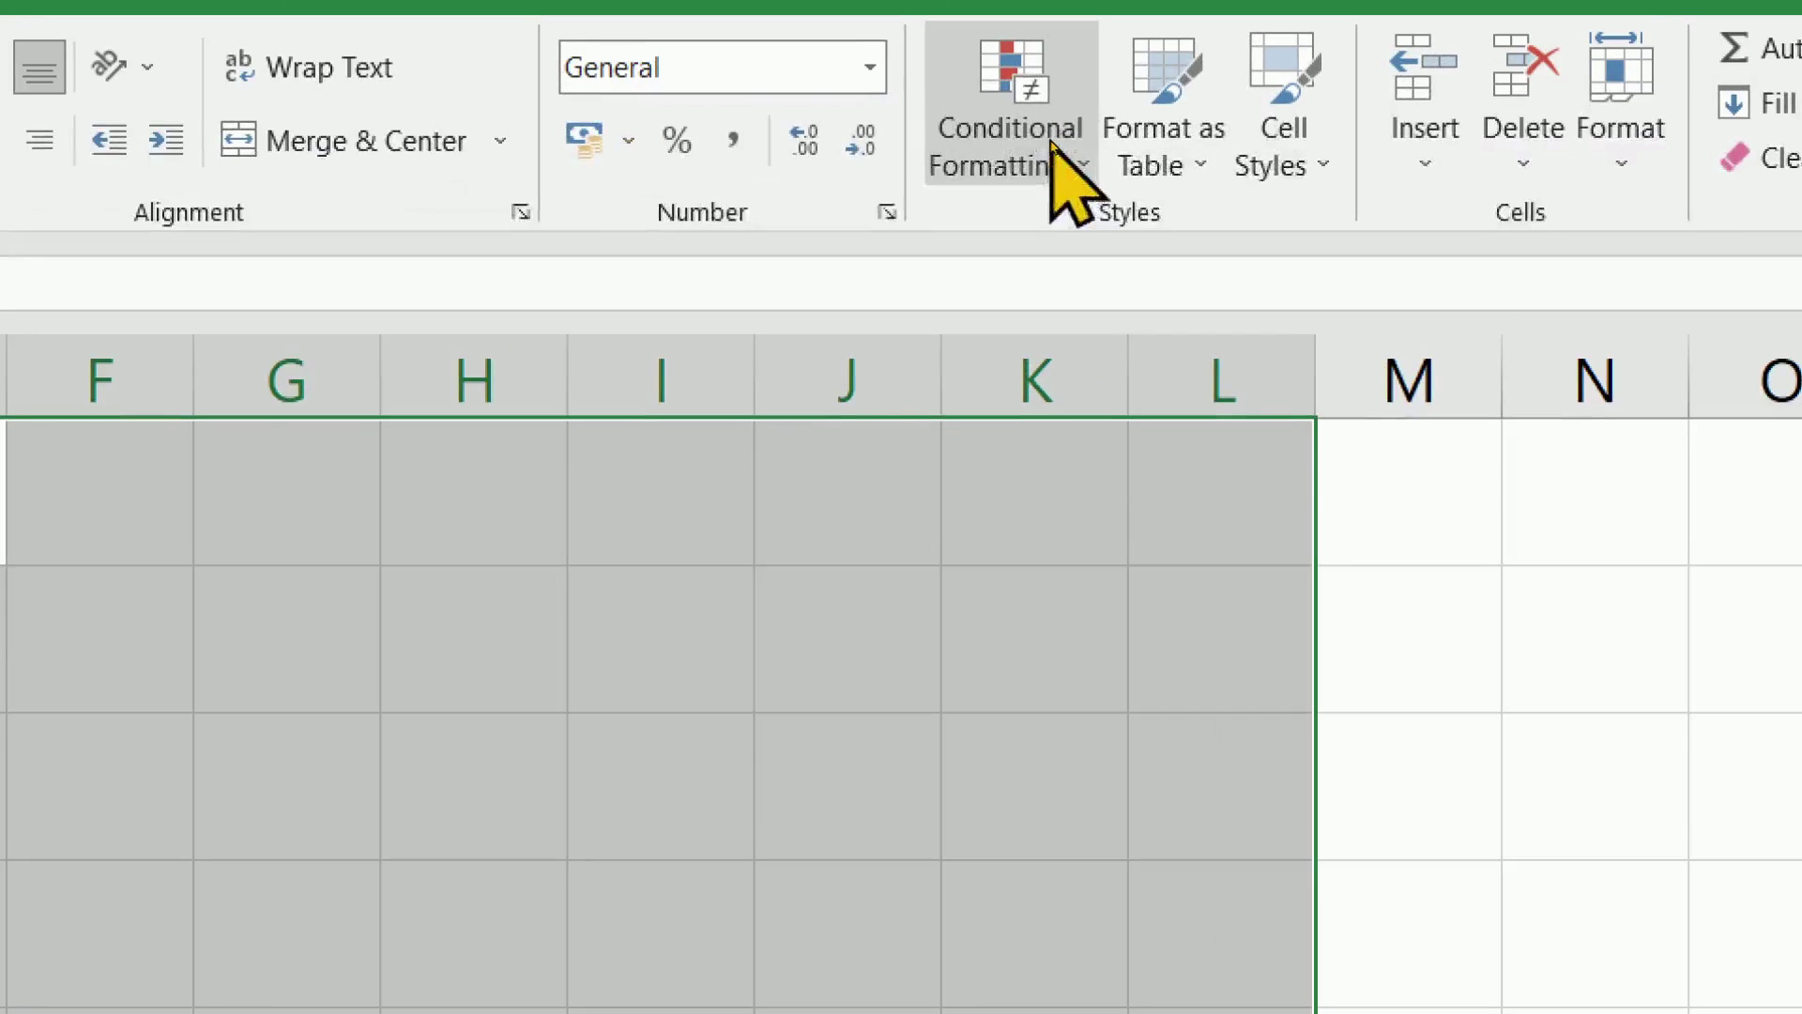
Step: Create a new conditional formatting rule of type 'Use a formula to determine which cells to format'
click(1051, 143)
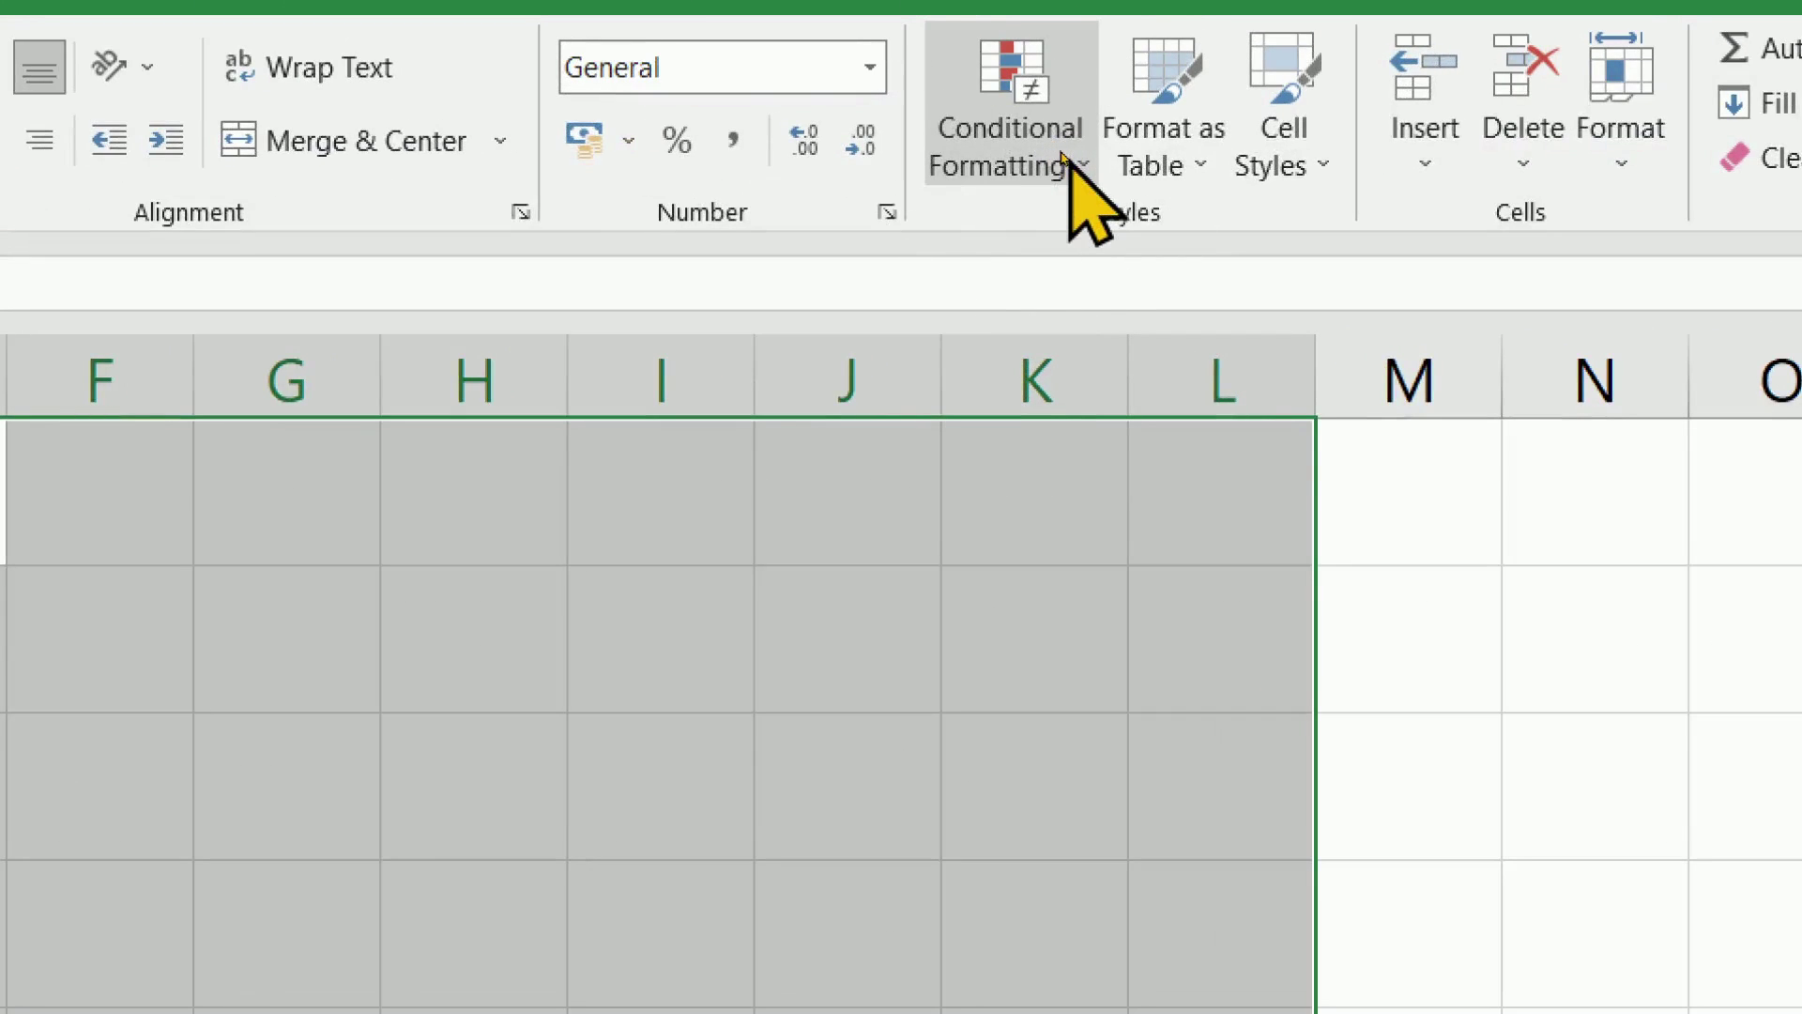
click(1065, 155)
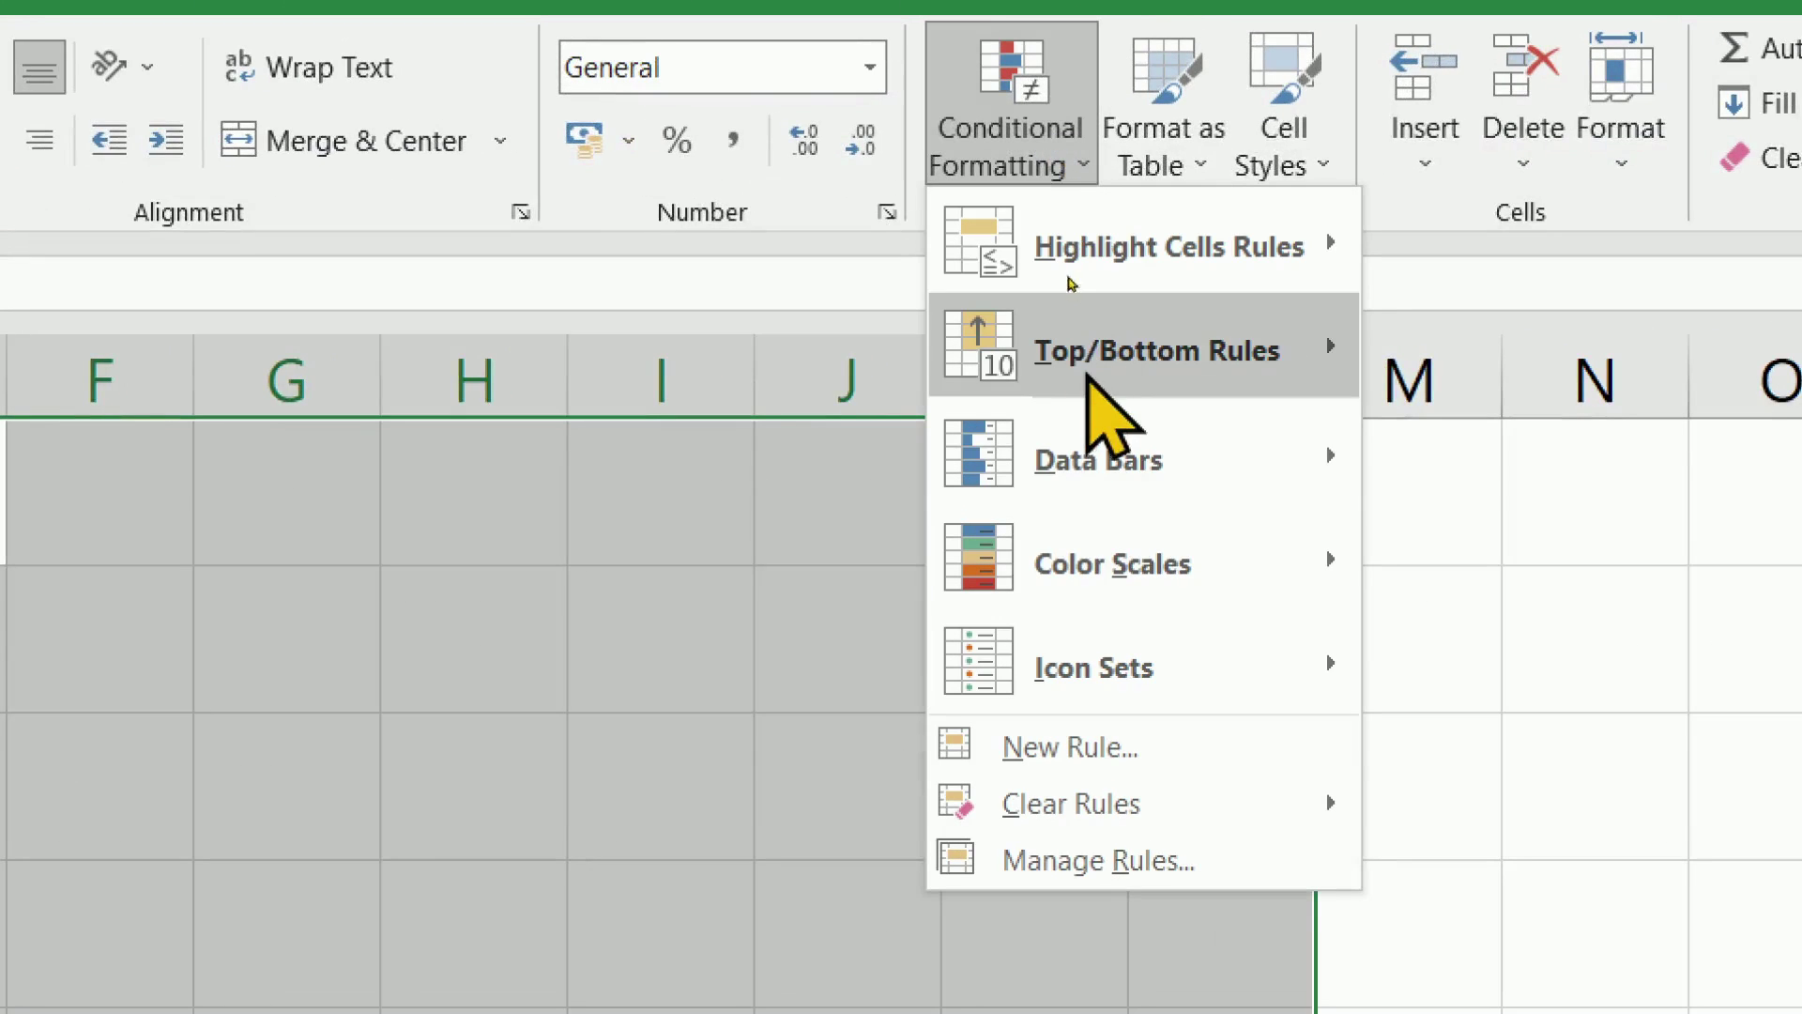
click(1070, 748)
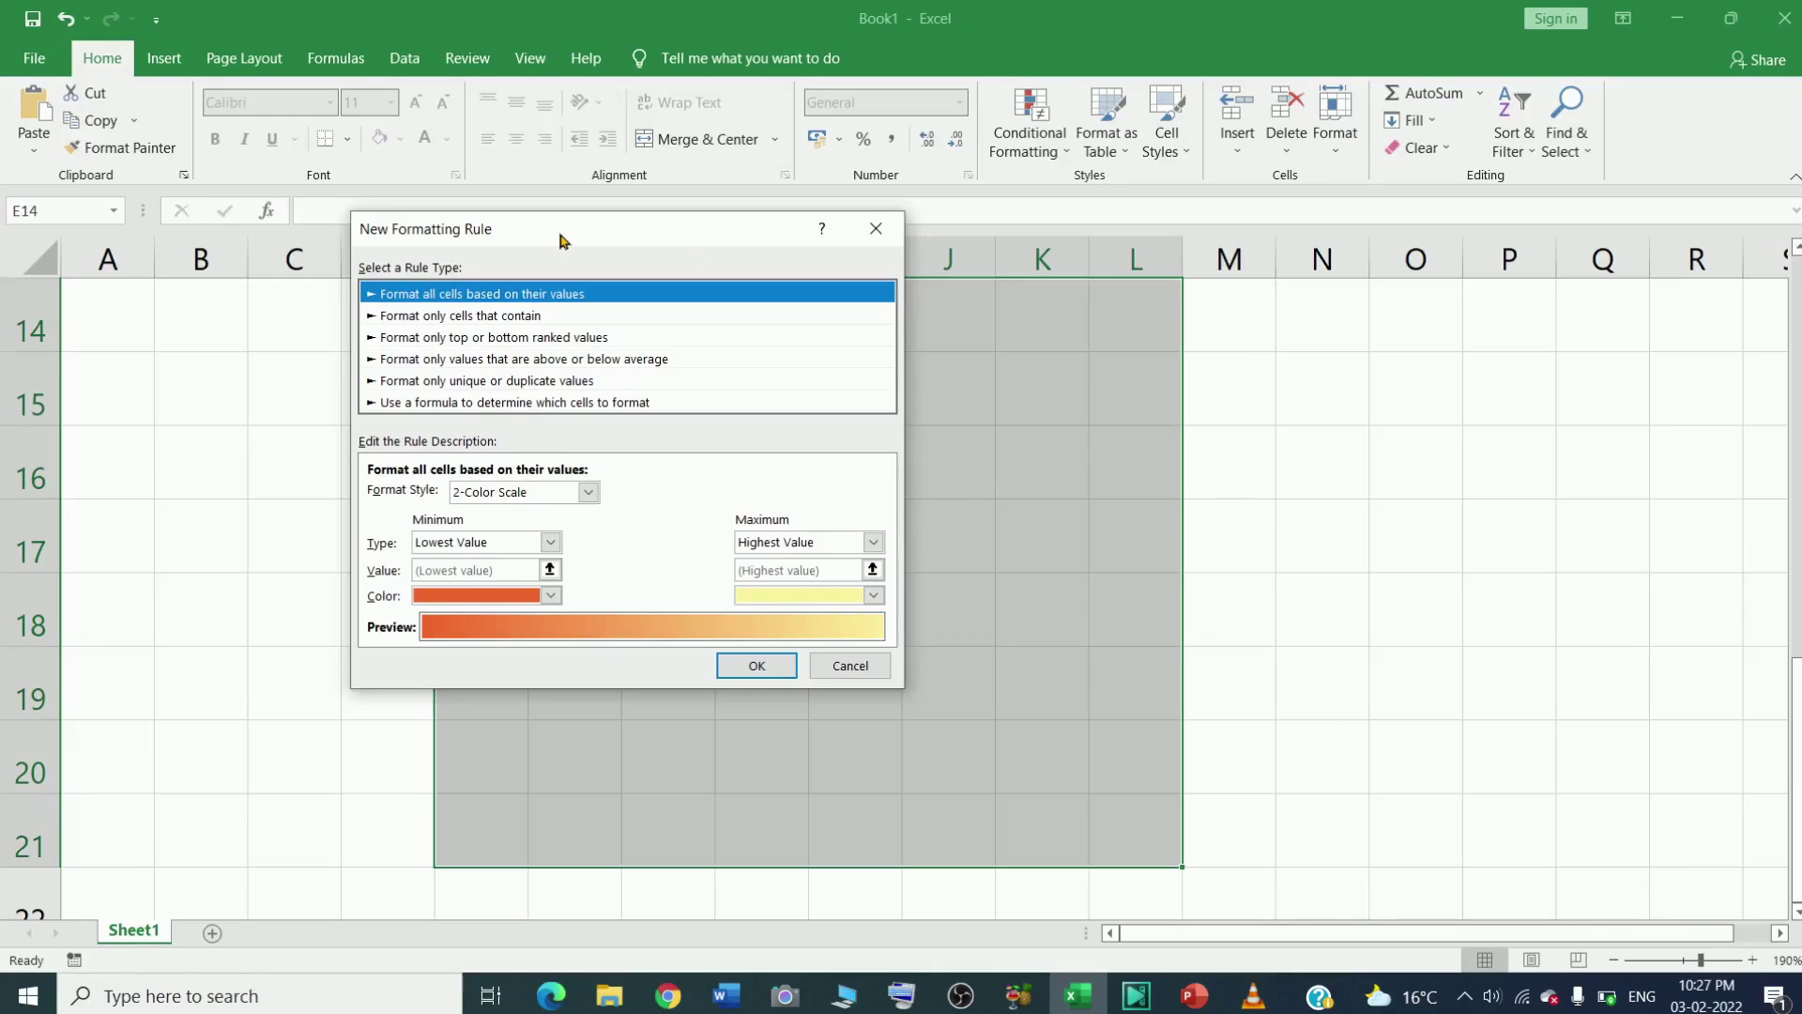
drag(559, 241, 782, 276)
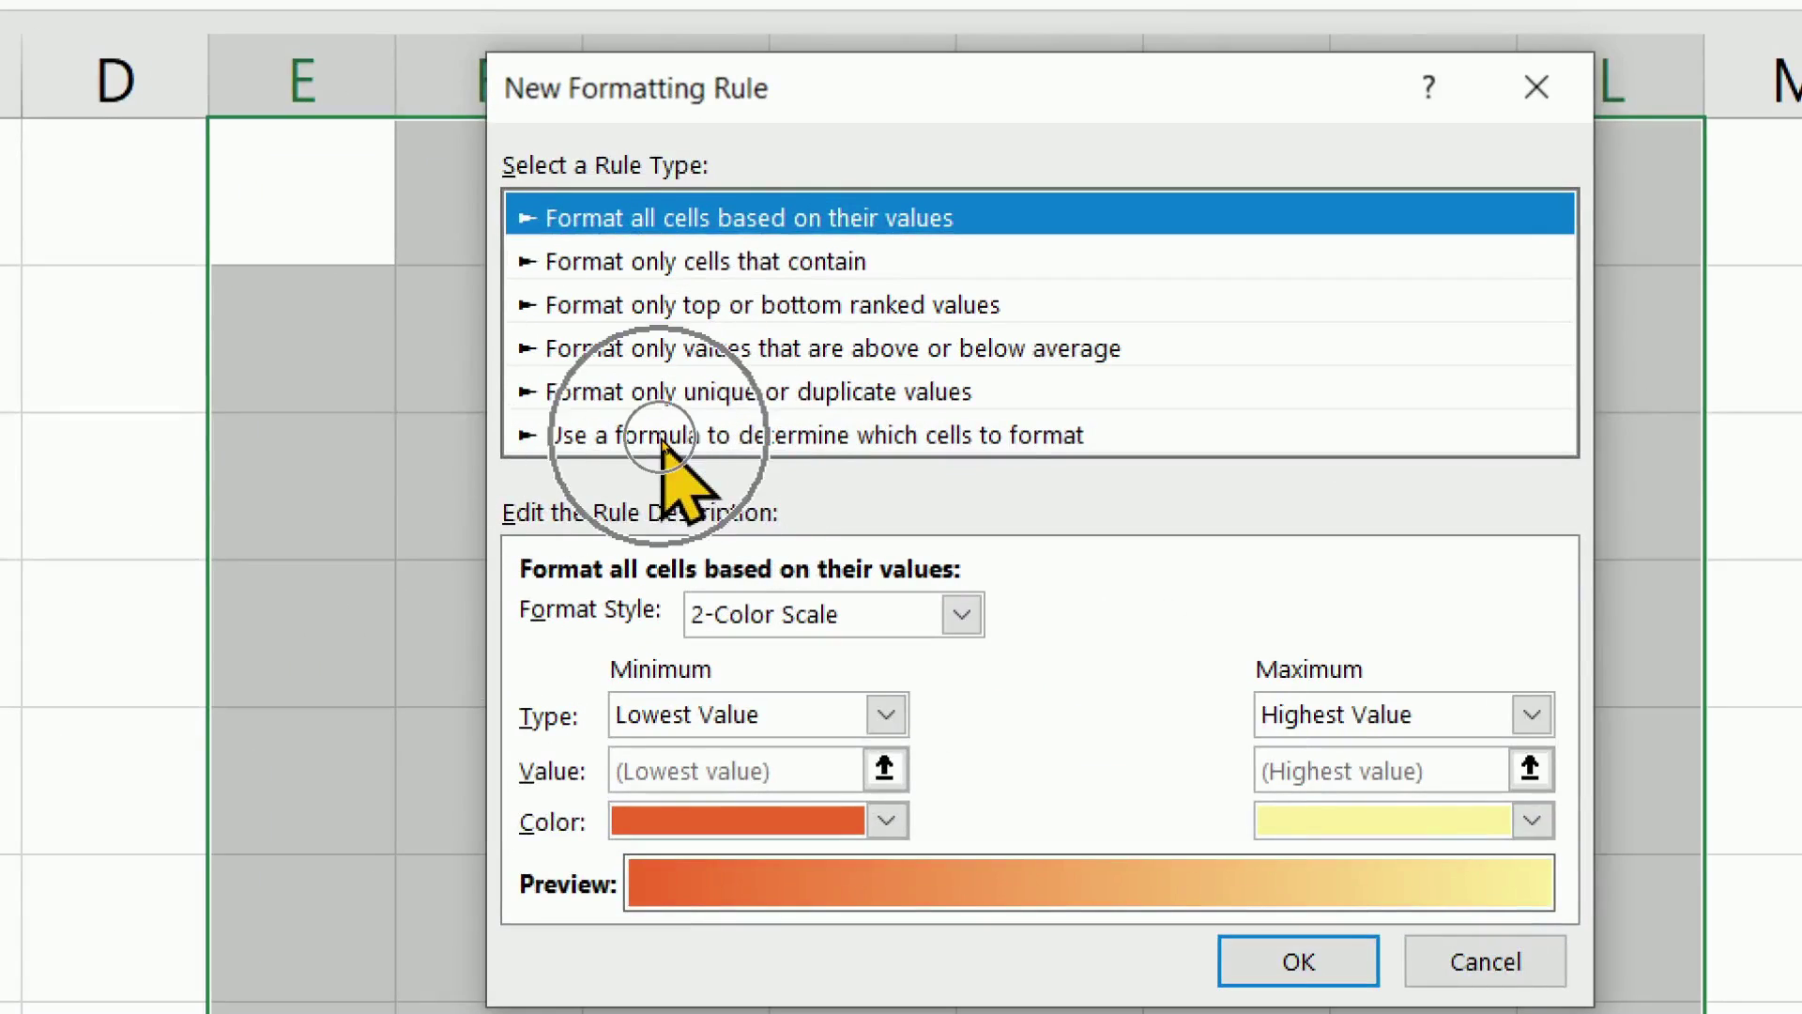
click(807, 443)
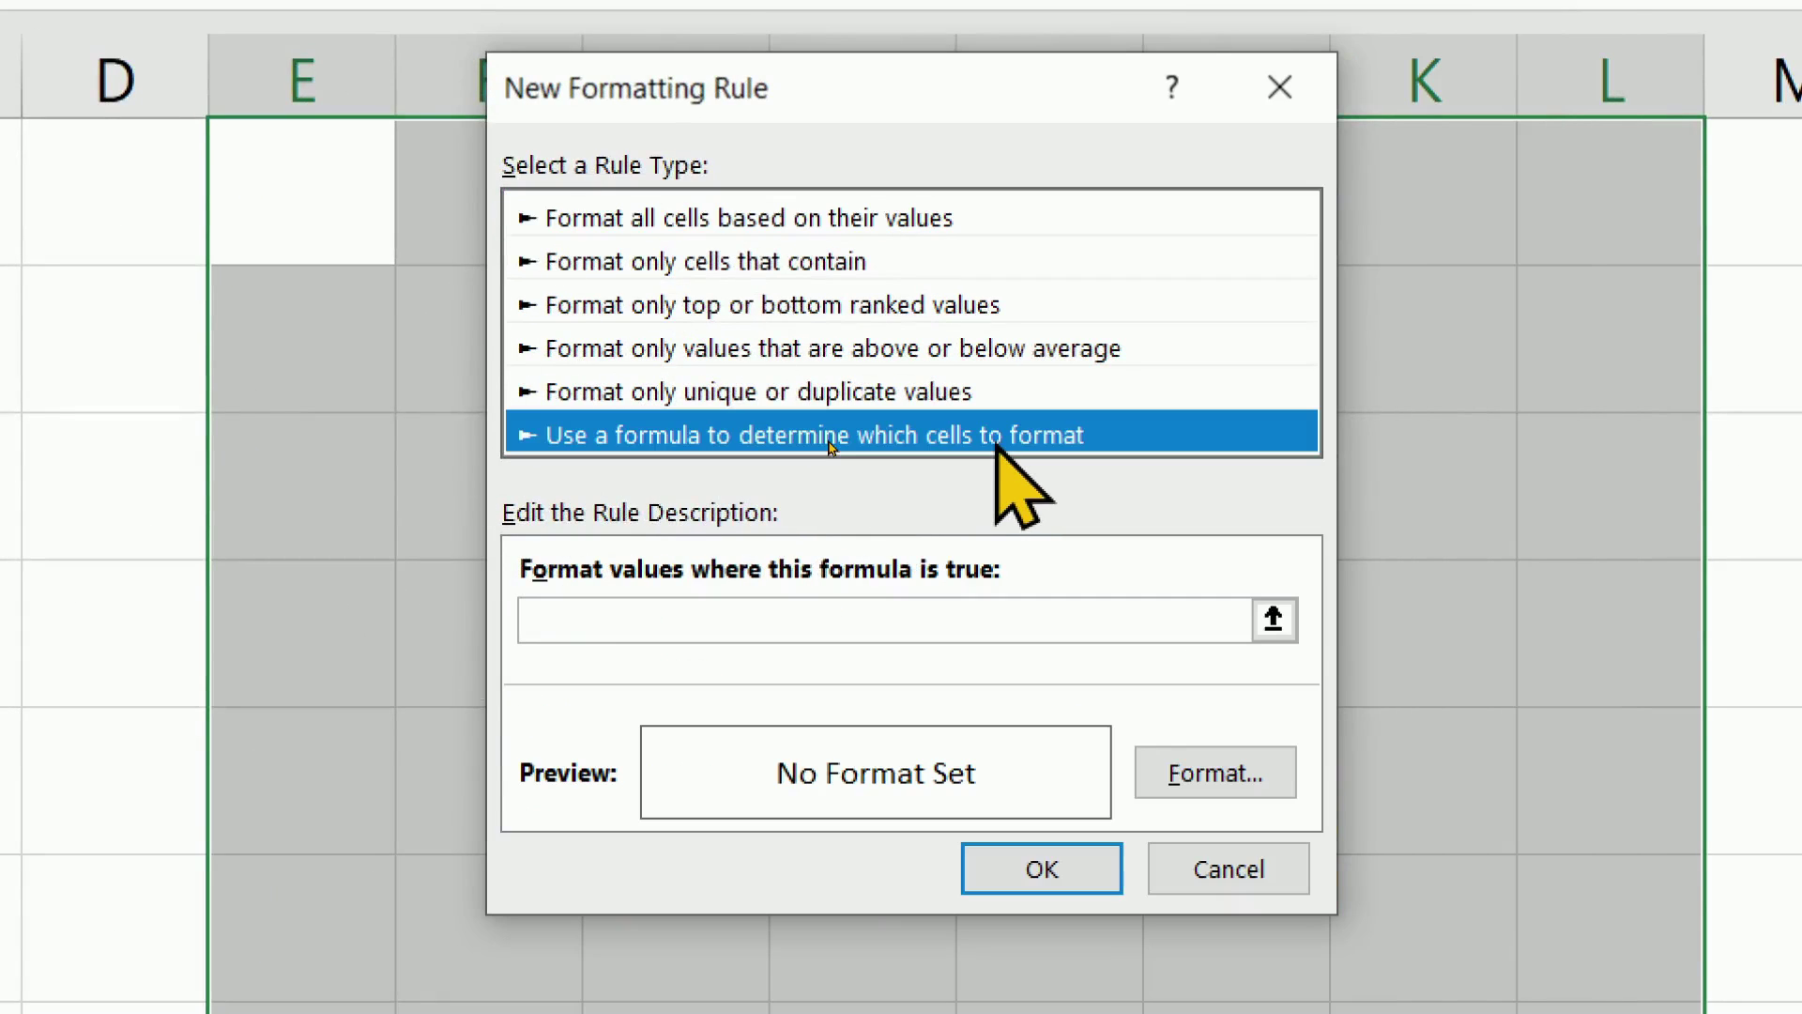
Step: Enter the rule formula =MOD(ROW(),2)=MOD(COLUMN(),2) and bring up its Format Cells settings
click(1001, 628)
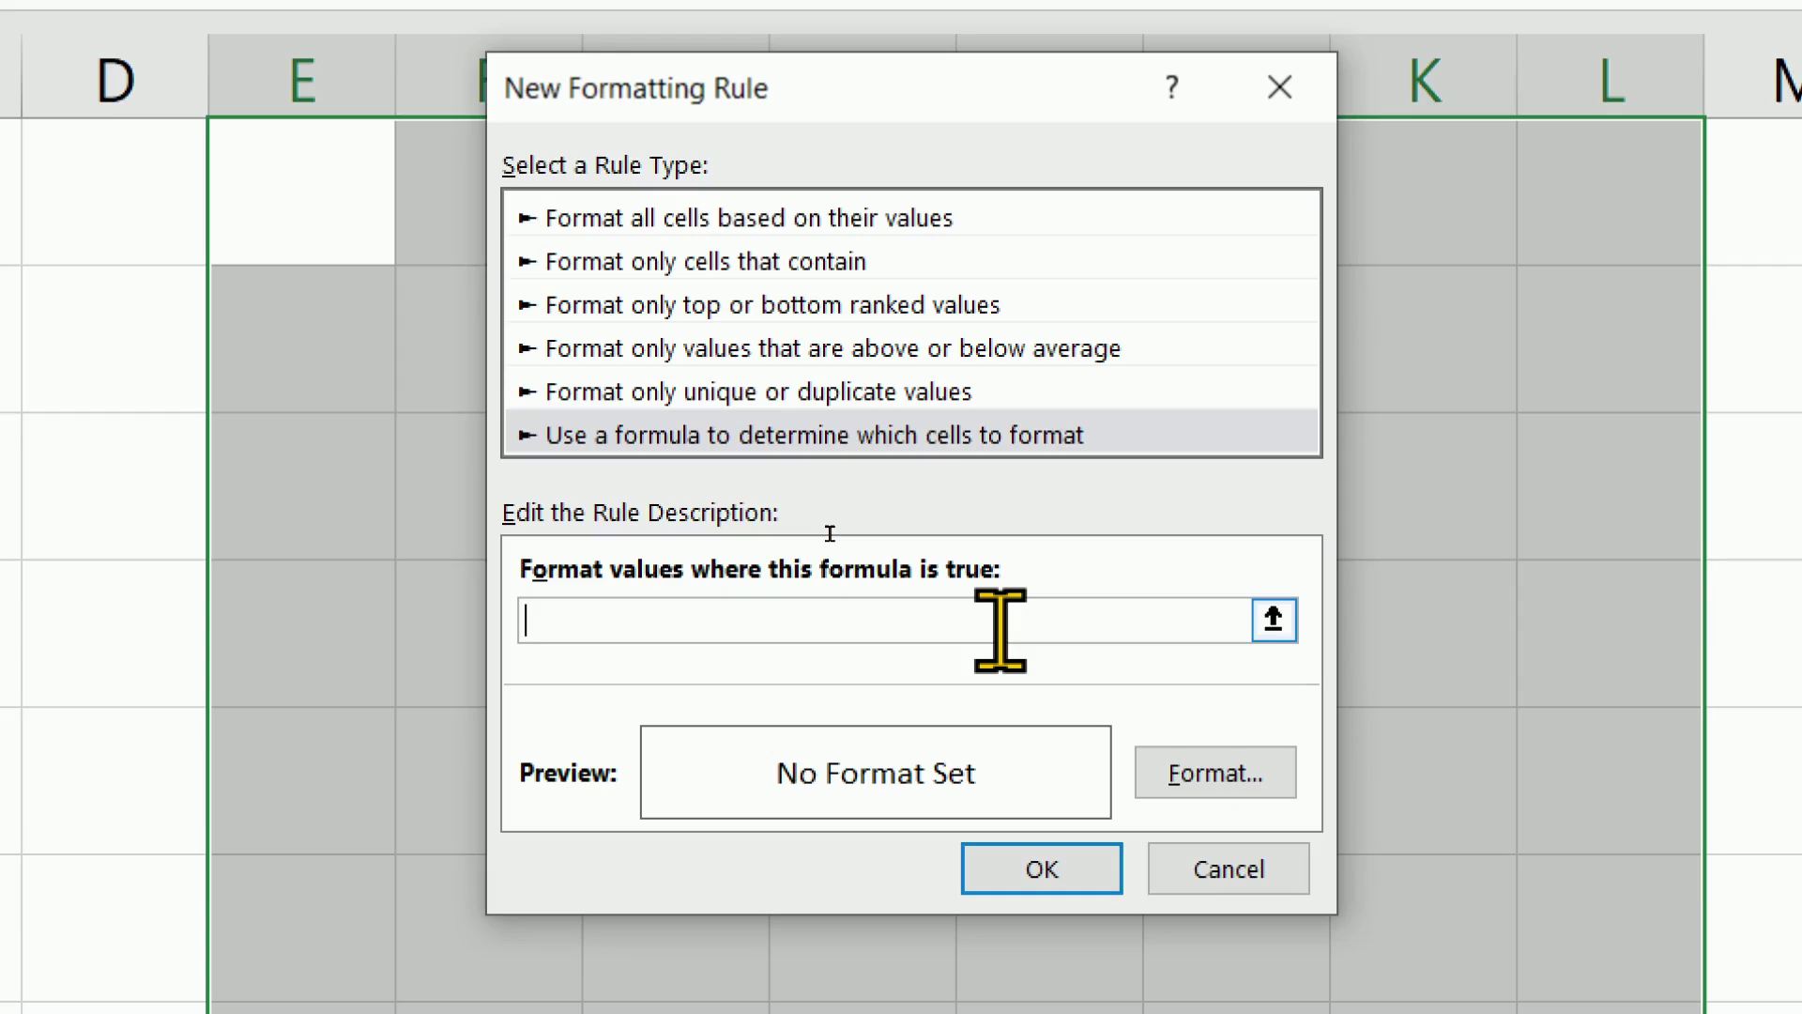
text(=MOD(ROW(),2)=MOD(COLUMN(),2))
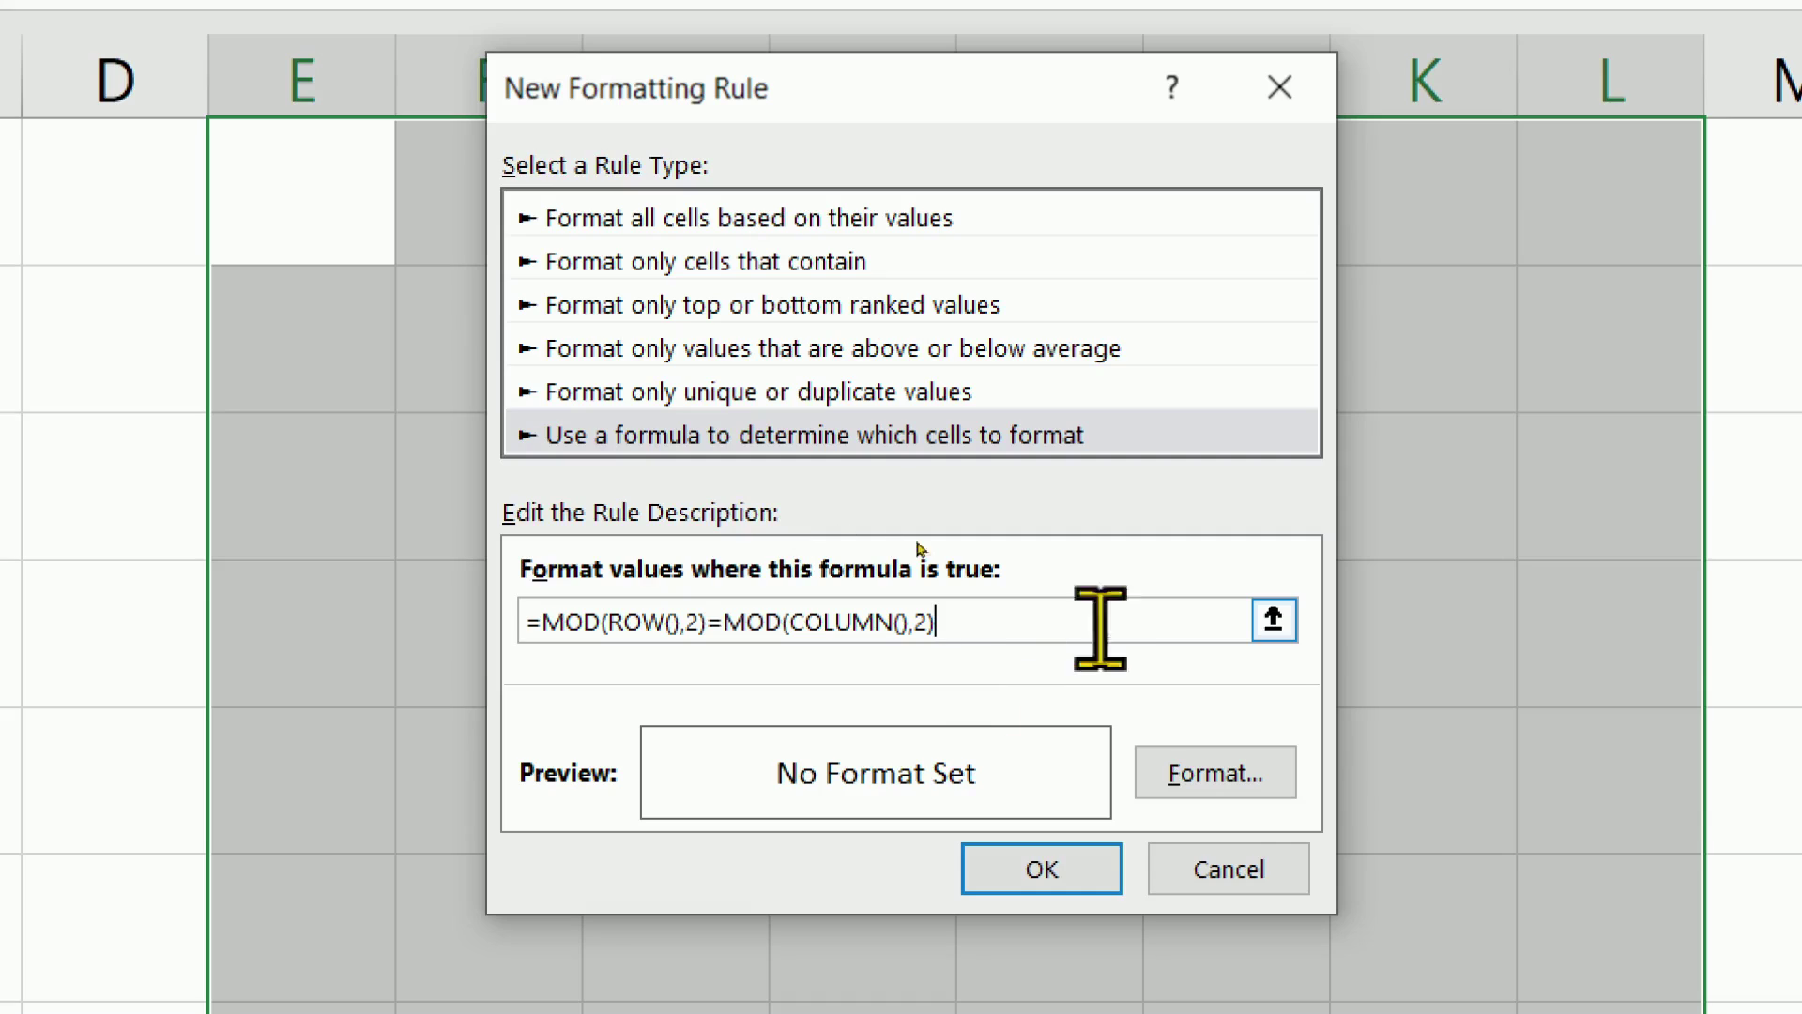
click(1240, 780)
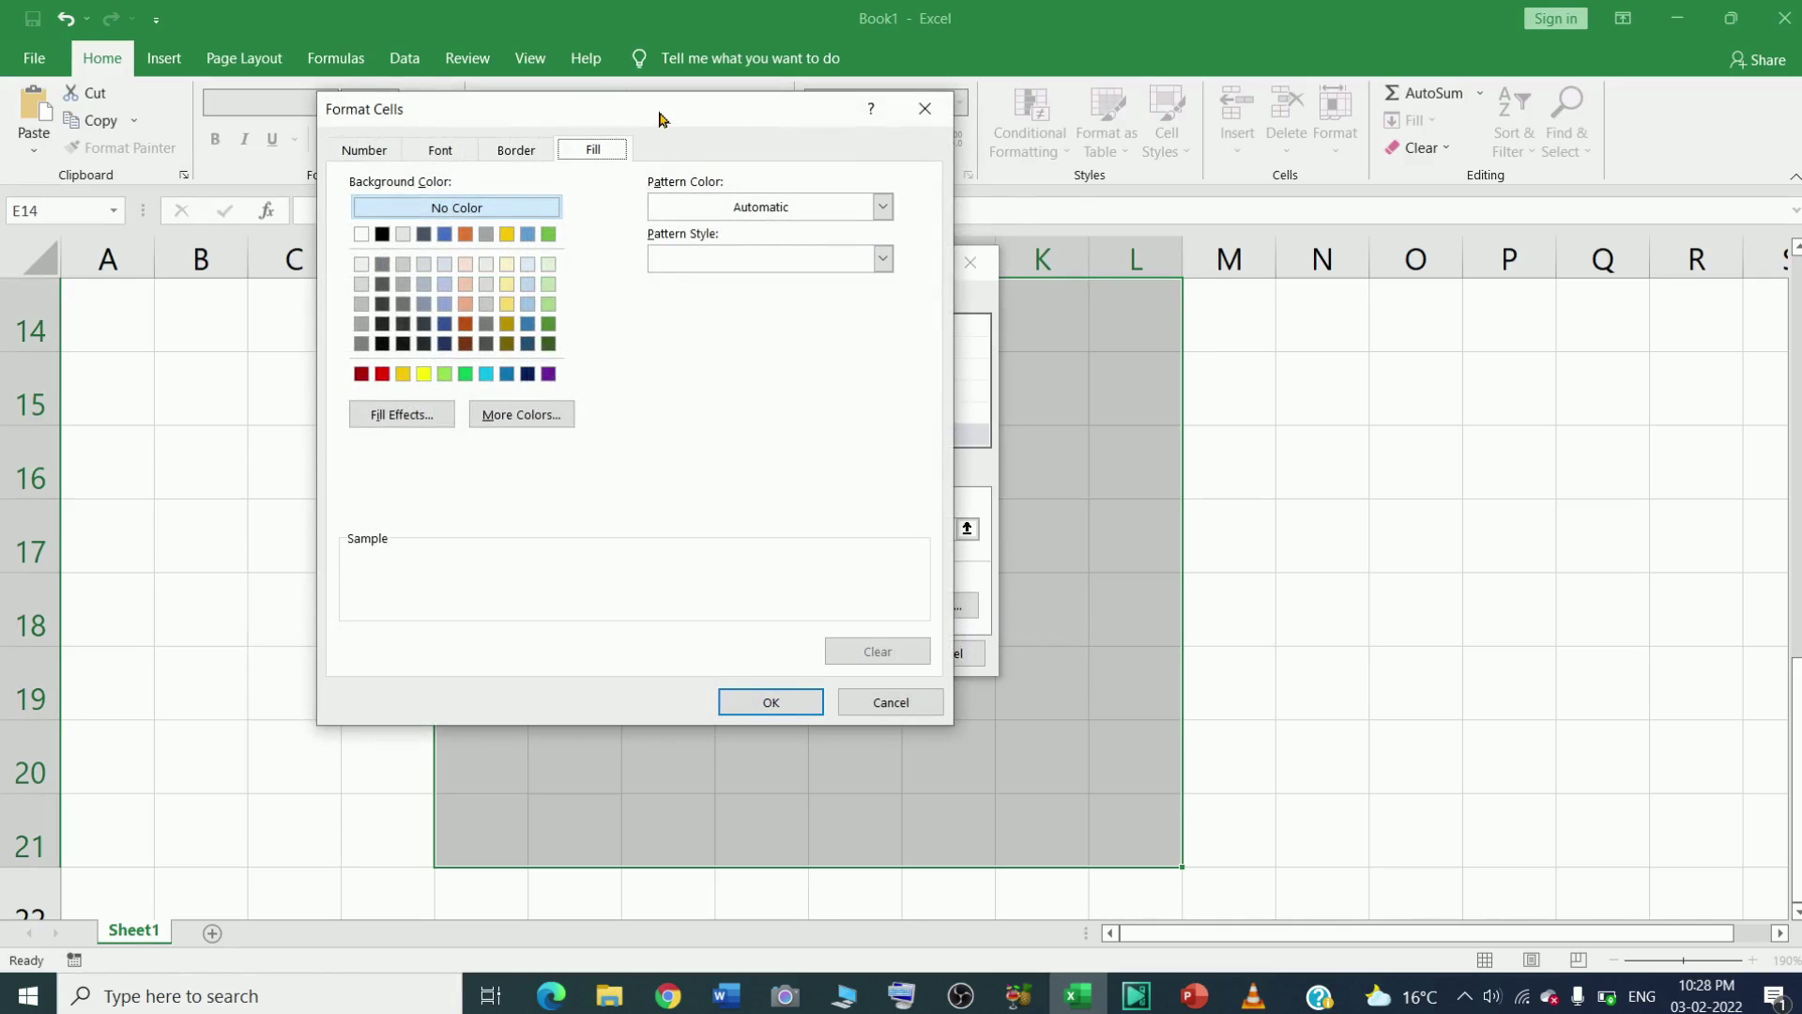
Step: Choose black as the rule's fill colour and confirm the Format Cells dialog
drag(669, 115, 815, 157)
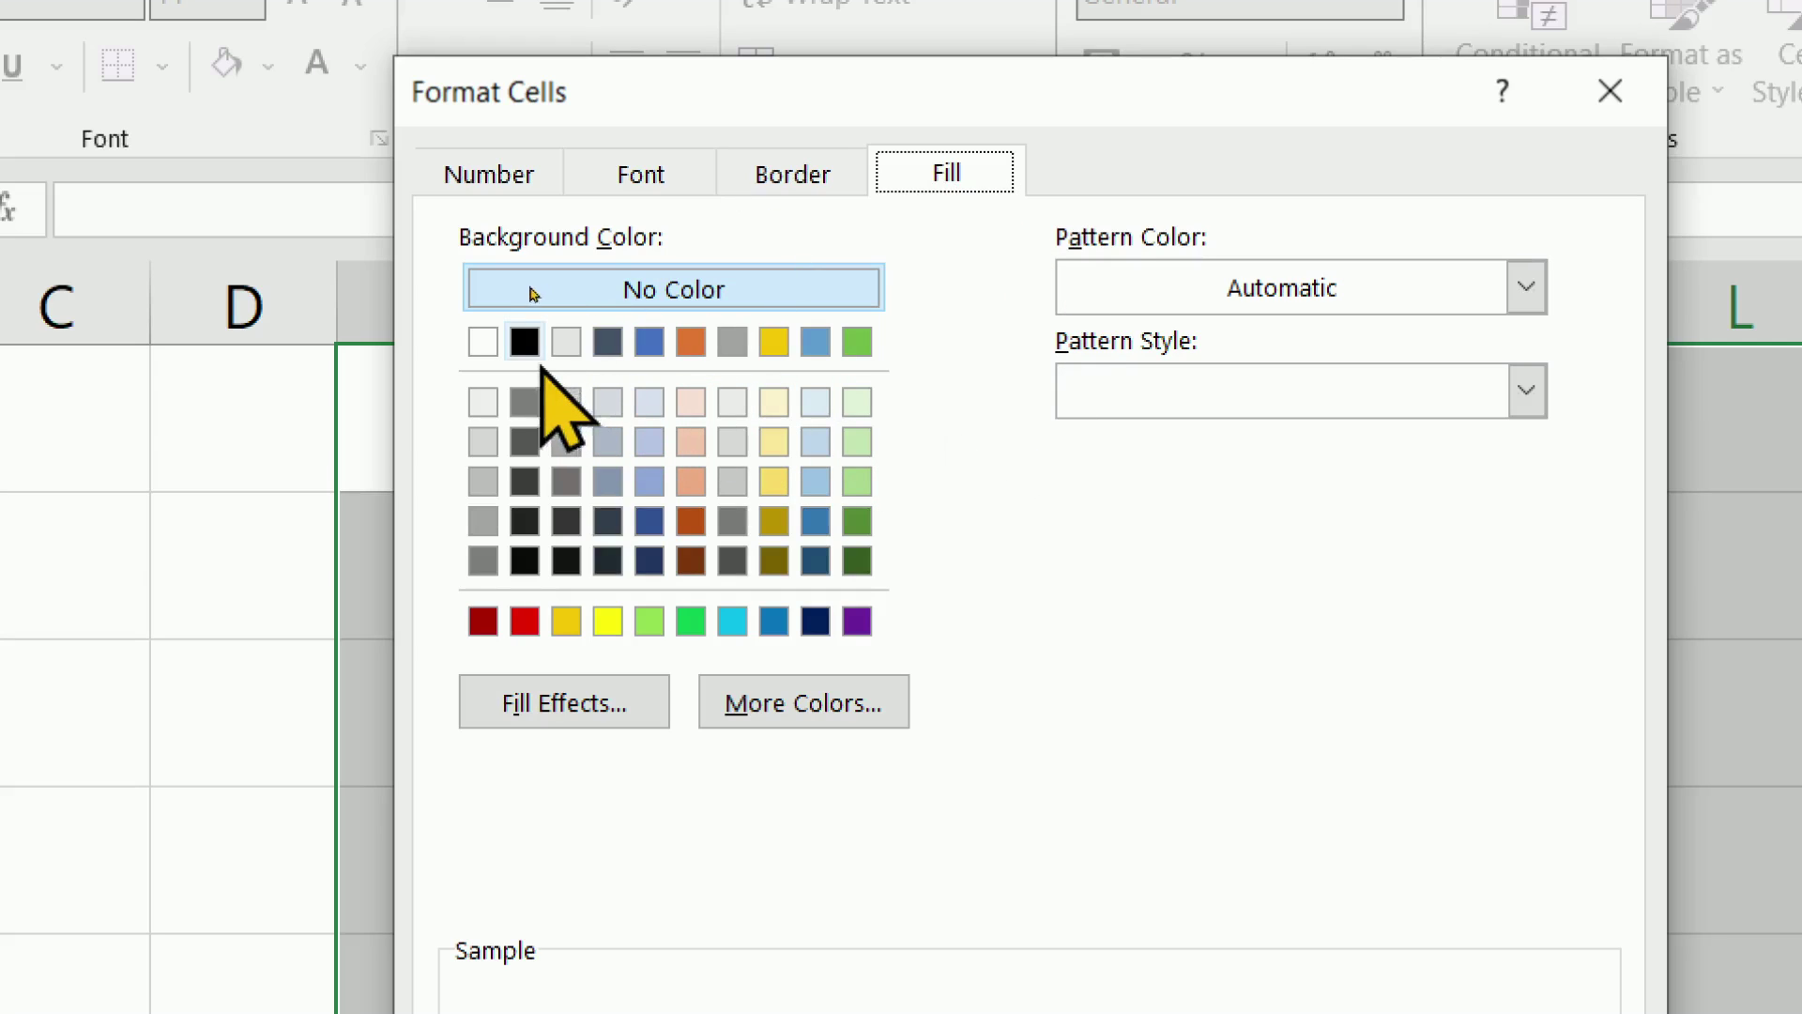
click(525, 341)
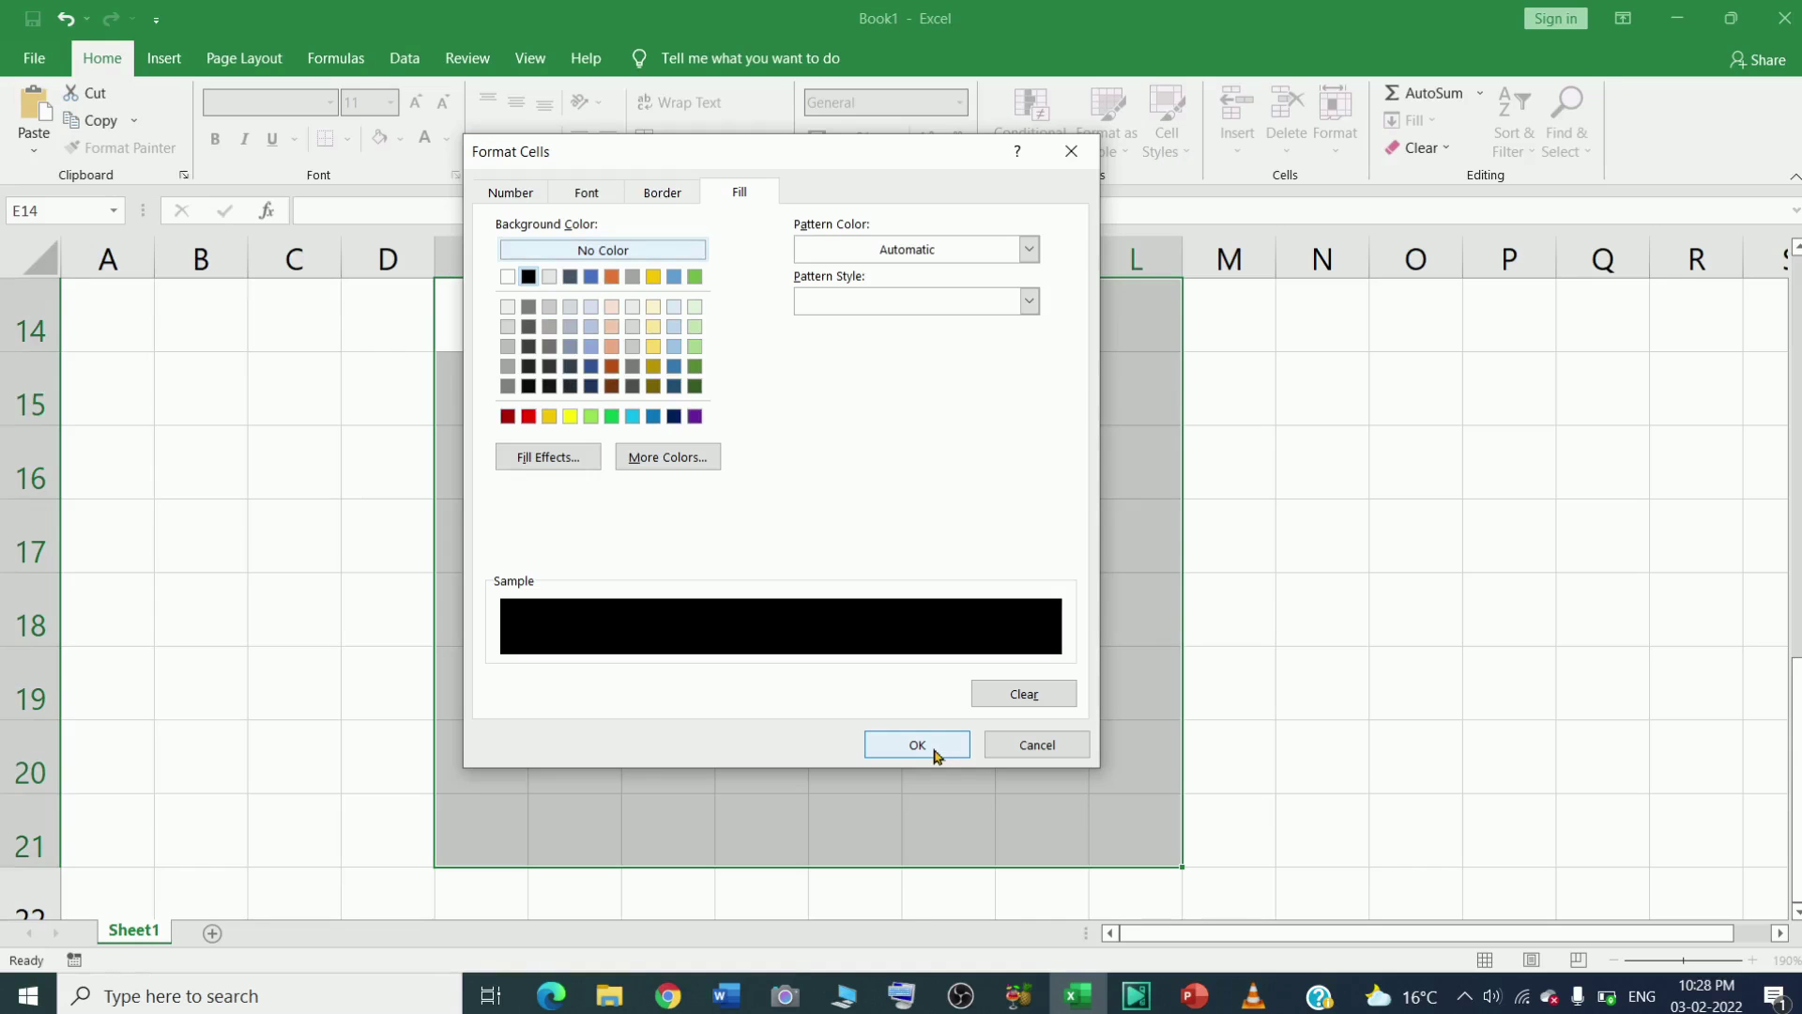
click(934, 755)
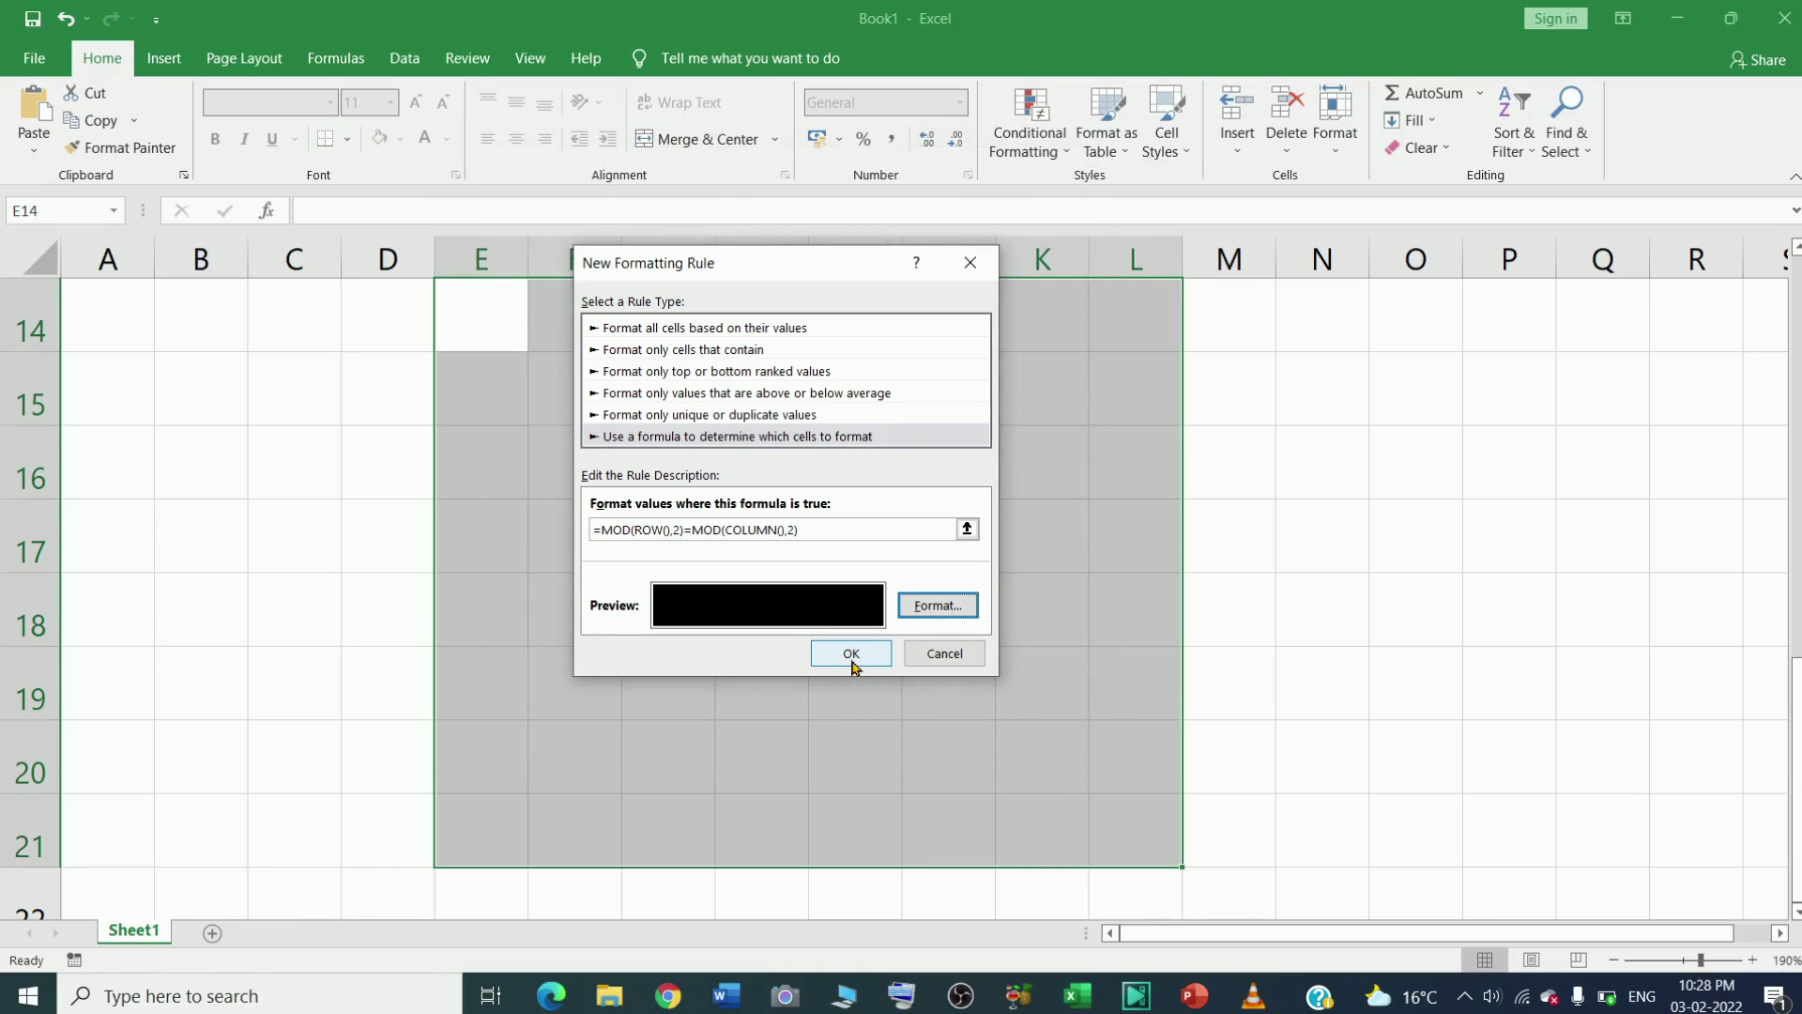
Step: Confirm the black-fill MOD rule so alternating squares turn black across E14:L21
click(851, 662)
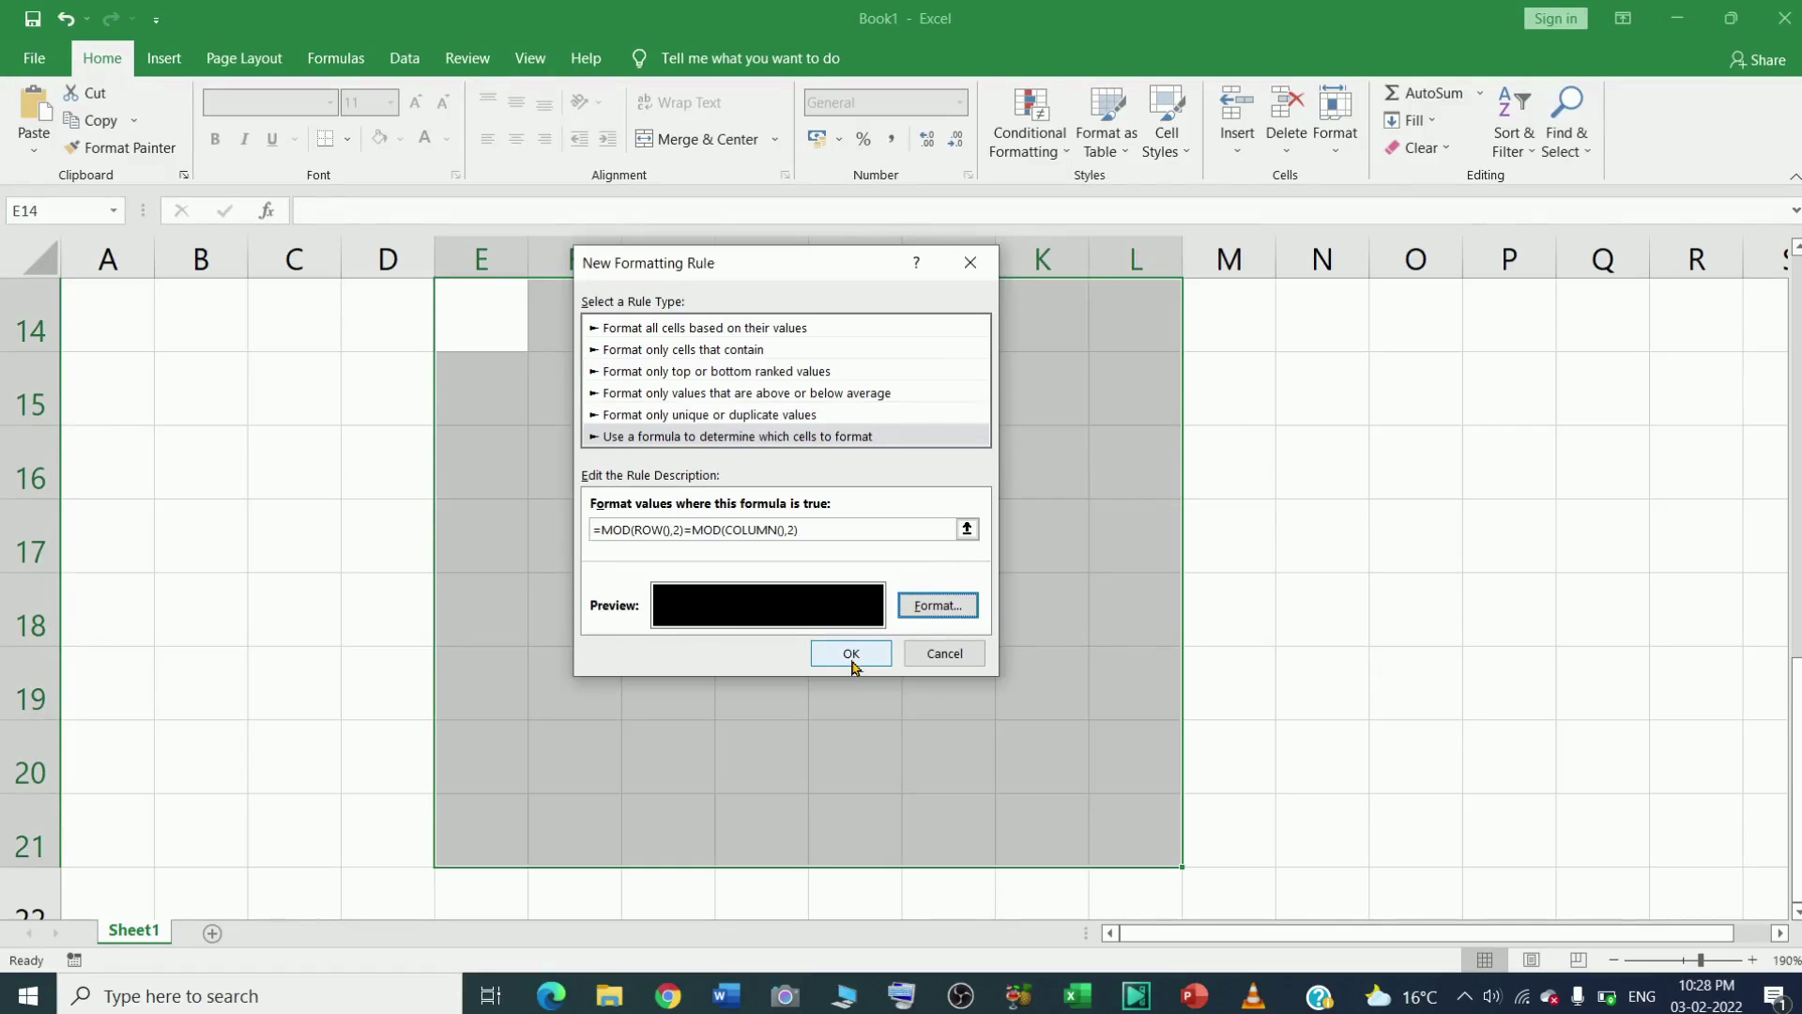
click(851, 655)
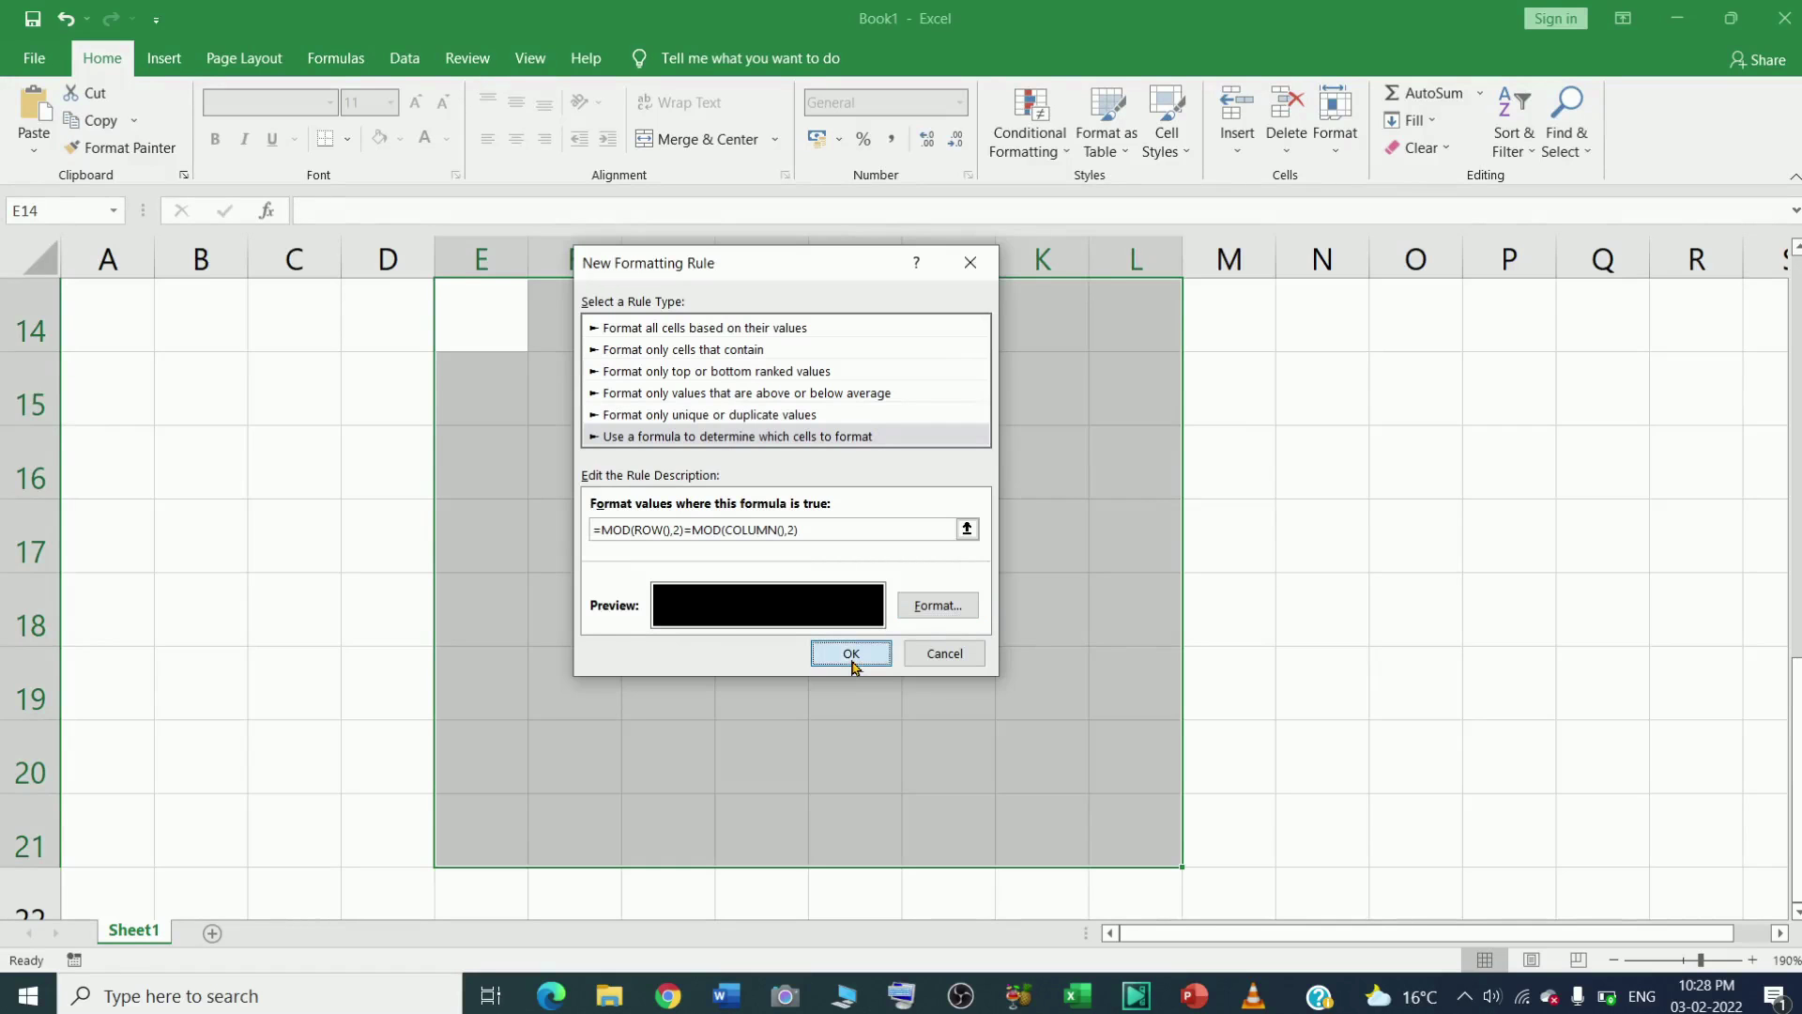